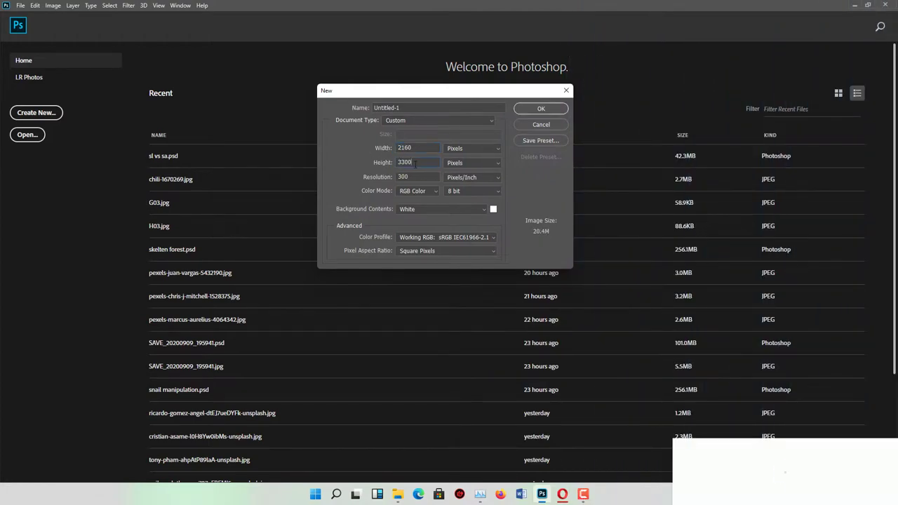
Create the Cricket document and add two horizontal and two vertical margin guides
type("Cricket")
key("Return")
left_click_drag(390, 47, 379, 111)
left_click_drag(315, 46, 298, 410)
left_click_drag(21, 275, 210, 308)
left_click_drag(21, 275, 509, 341)
Add a blue radial Gradient Overlay layer style to the background
left_click(836, 329)
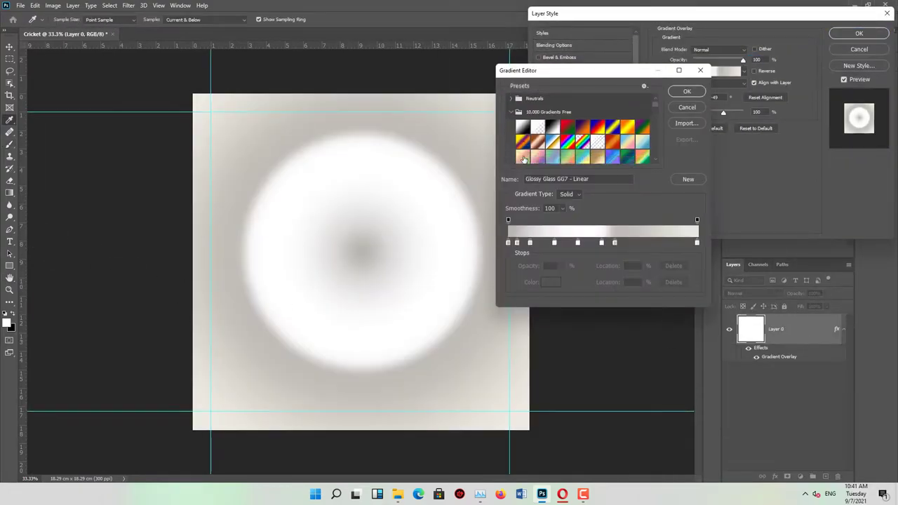
scroll(522, 159, "down", 5)
left_click(531, 157)
scroll(533, 157, "down", 5)
left_click(539, 160)
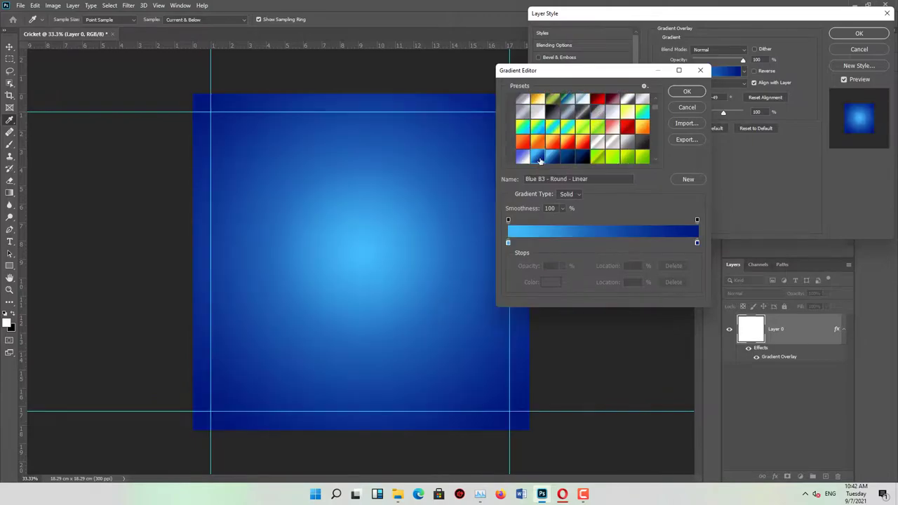
scroll(566, 161, "down", 5)
left_click(565, 158)
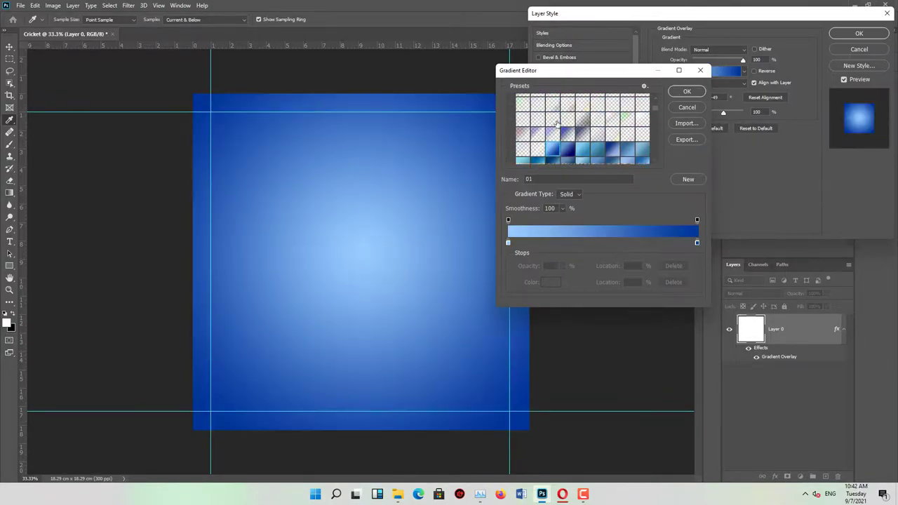
left_click(687, 91)
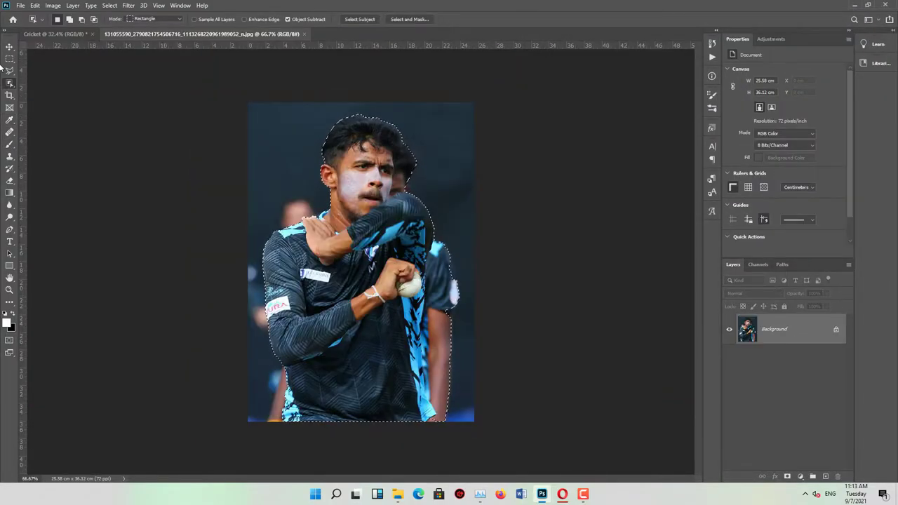
Select the teal-jersey bowler with the Lasso tool
left_click(9, 71)
scroll(386, 263, "up", 3)
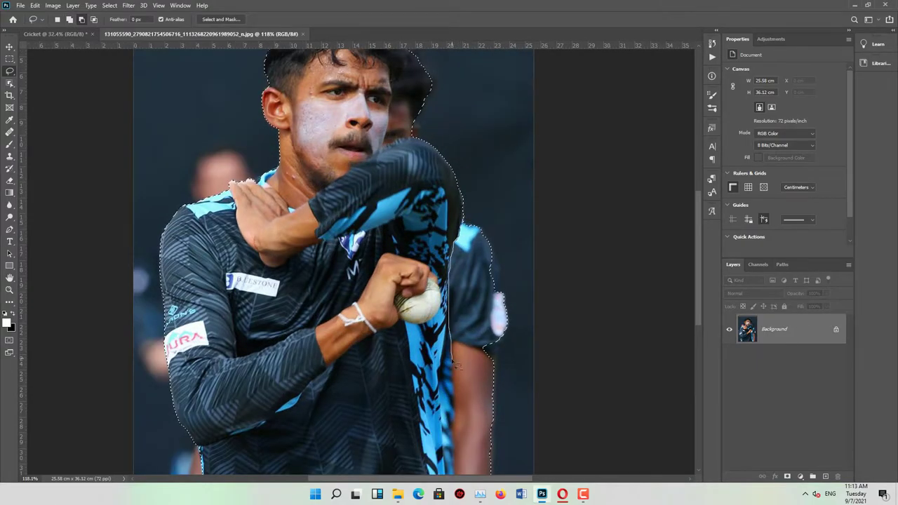
left_click_drag(557, 238, 461, 363)
scroll(491, 294, "down", 3)
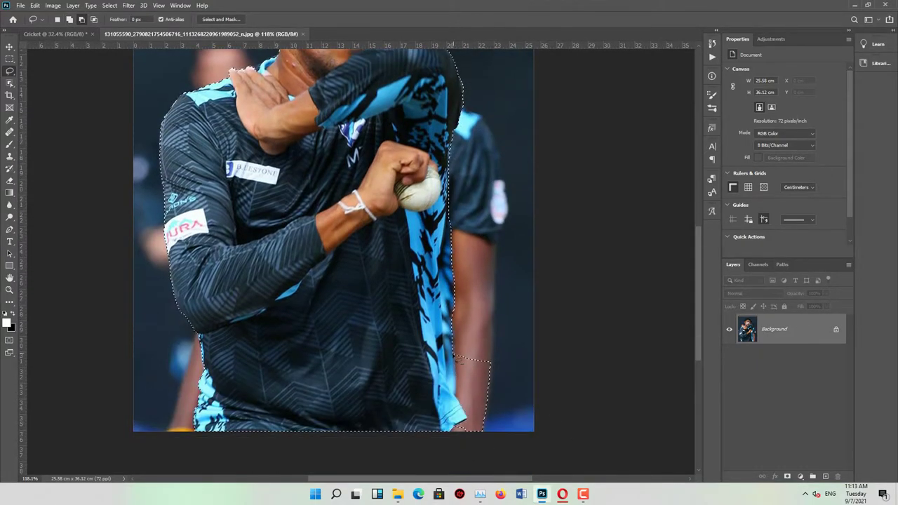
scroll(461, 359, "up", 4)
scroll(421, 211, "up", 2)
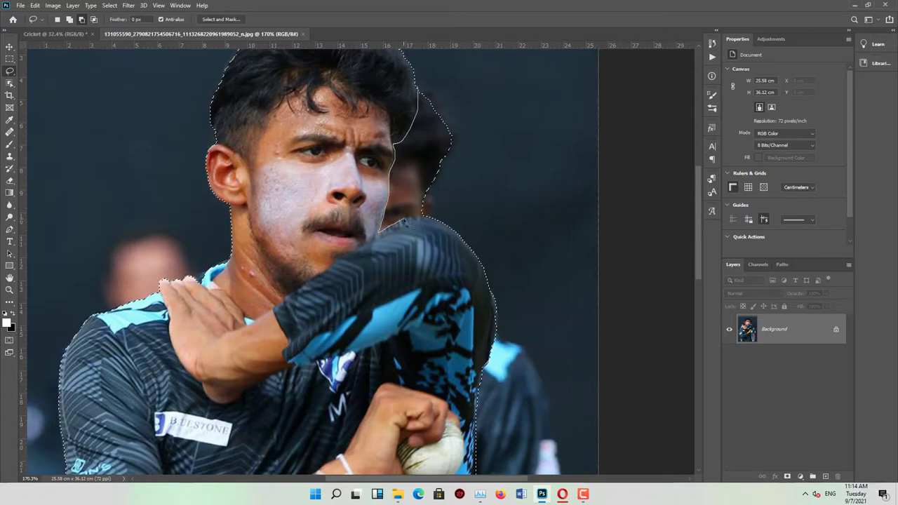
scroll(403, 222, "down", 5)
scroll(279, 208, "up", 7)
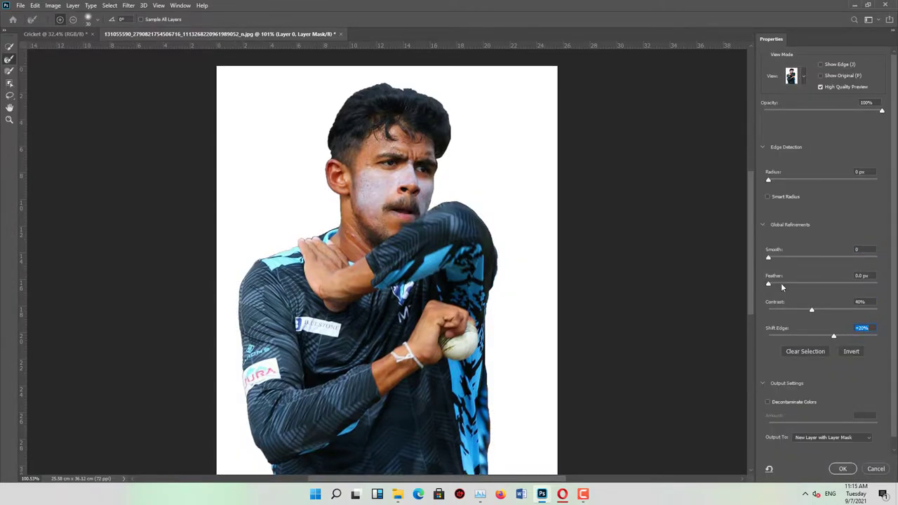
In Select and Mask, set Feather and Smooth and output to a new masked layer
left_click(779, 284)
left_click(774, 259)
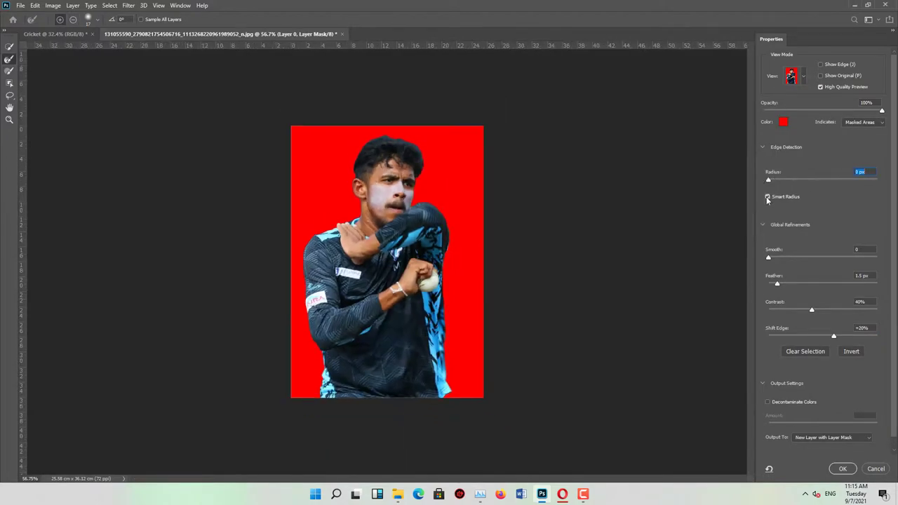
left_click(856, 468)
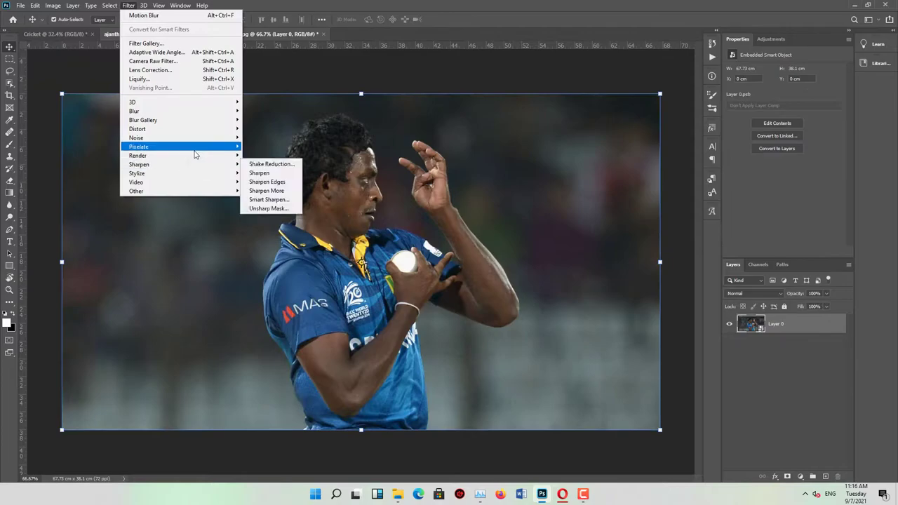
Apply Reduce Noise with Preserve Details at 0 and Color Noise at 15
left_click(267, 172)
left_click_drag(764, 38, 607, 37)
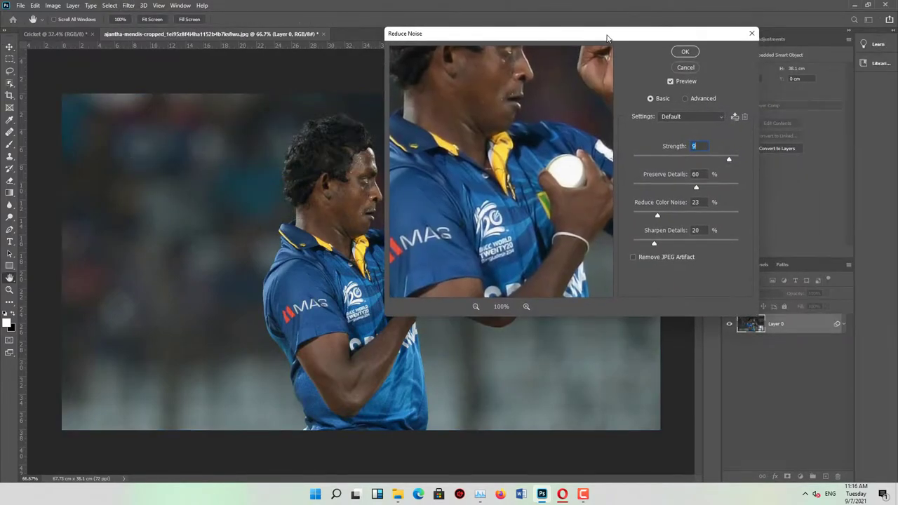
left_click_drag(696, 186, 632, 188)
left_click_drag(671, 218, 651, 215)
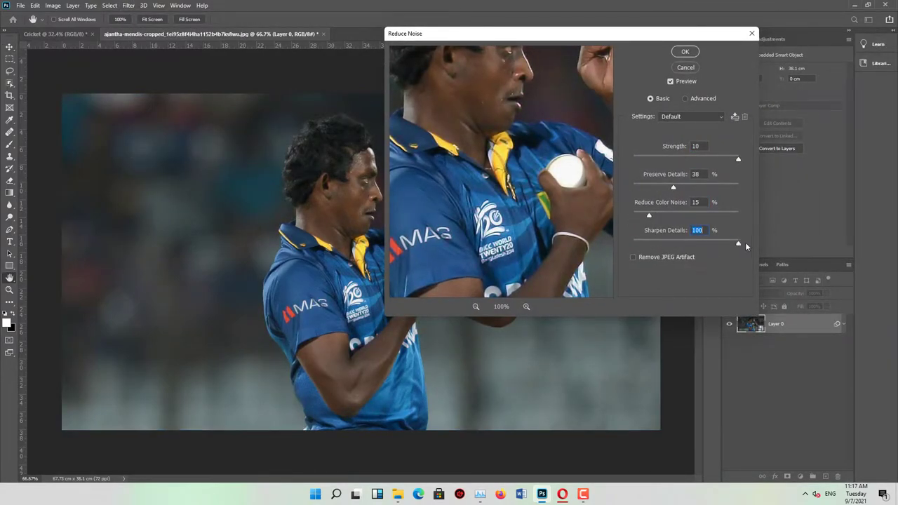
key("Return")
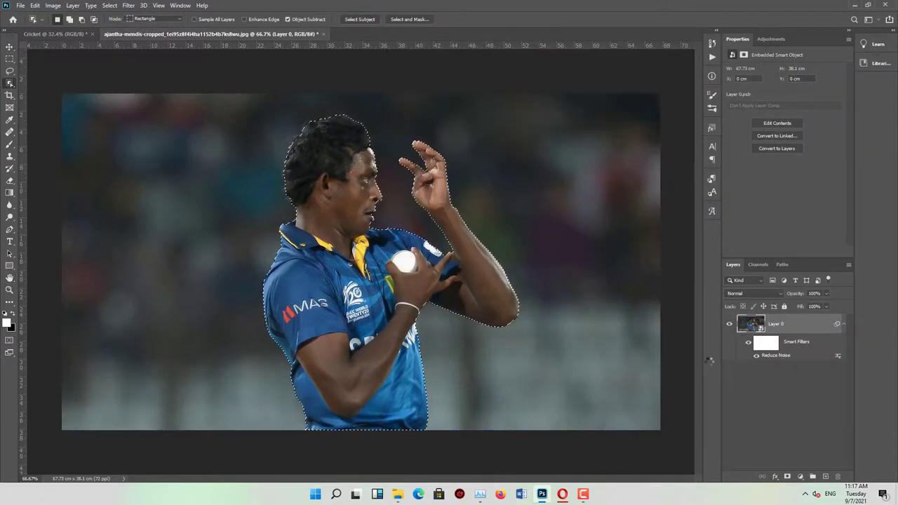
Refine the blue-jersey bowler's selection with the Lasso, then open Select and Mask
scroll(393, 191, "up", 2)
scroll(393, 191, "up", 2)
scroll(392, 191, "up", 2)
key("l")
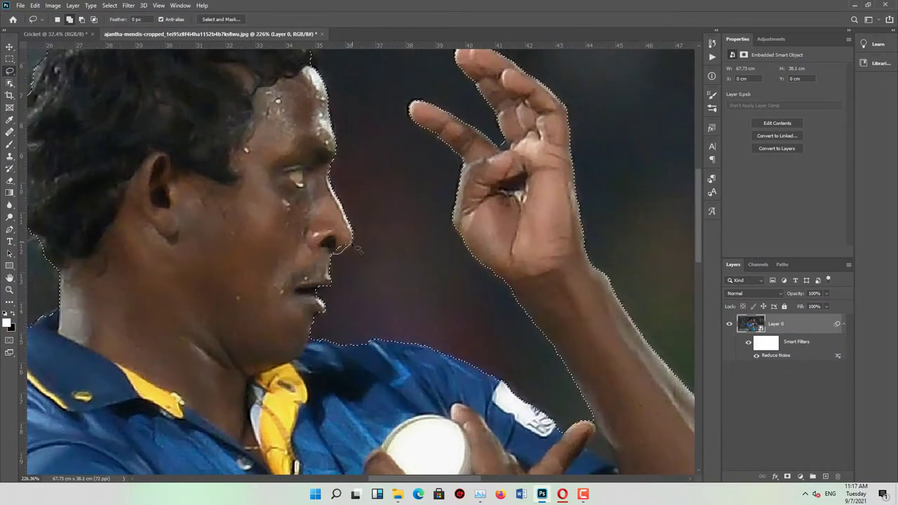
scroll(327, 256, "down", 2)
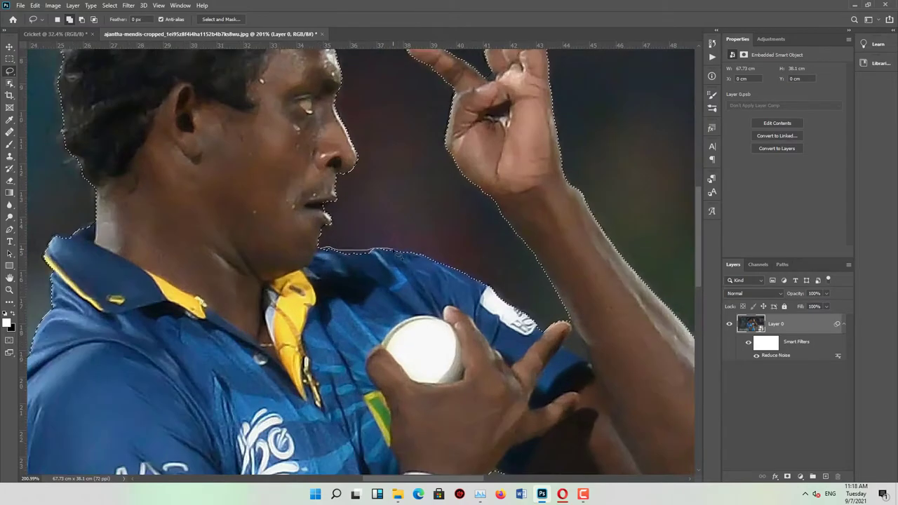
scroll(568, 344, "down", 1)
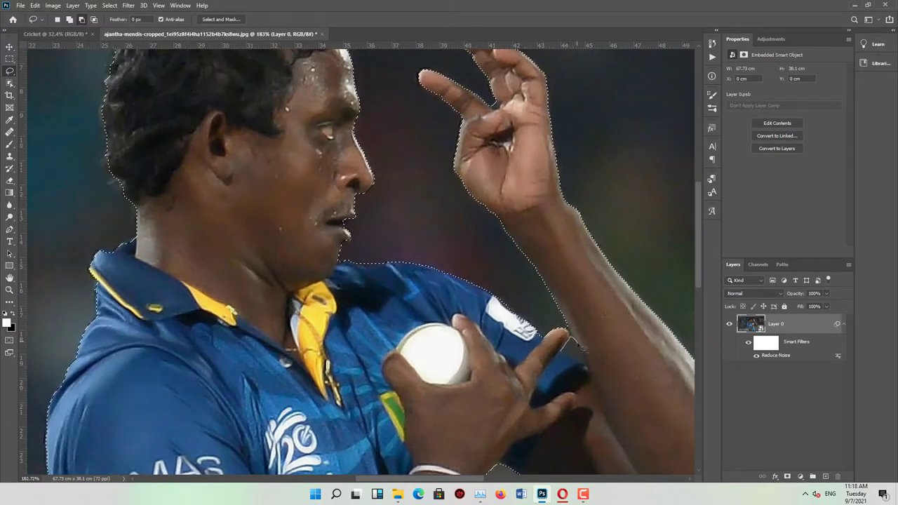
scroll(570, 346, "down", 2)
scroll(216, 305, "up", 3)
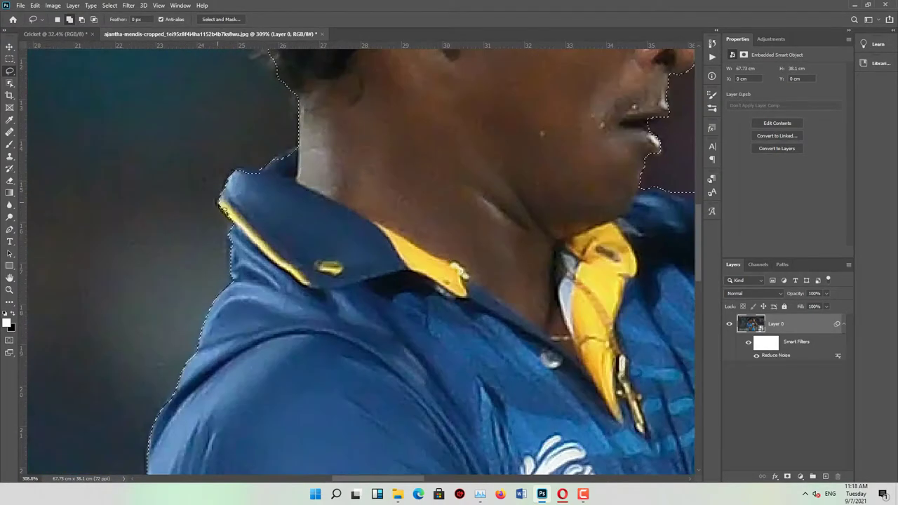
scroll(351, 280, "down", 1)
scroll(351, 280, "down", 2)
scroll(376, 380, "up", 2)
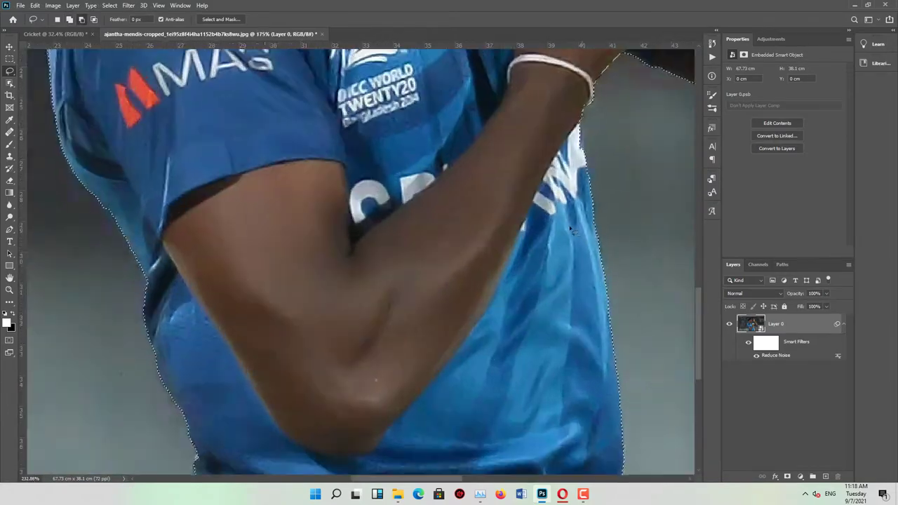
scroll(375, 380, "down", 3)
scroll(376, 204, "up", 3)
scroll(379, 207, "up", 3)
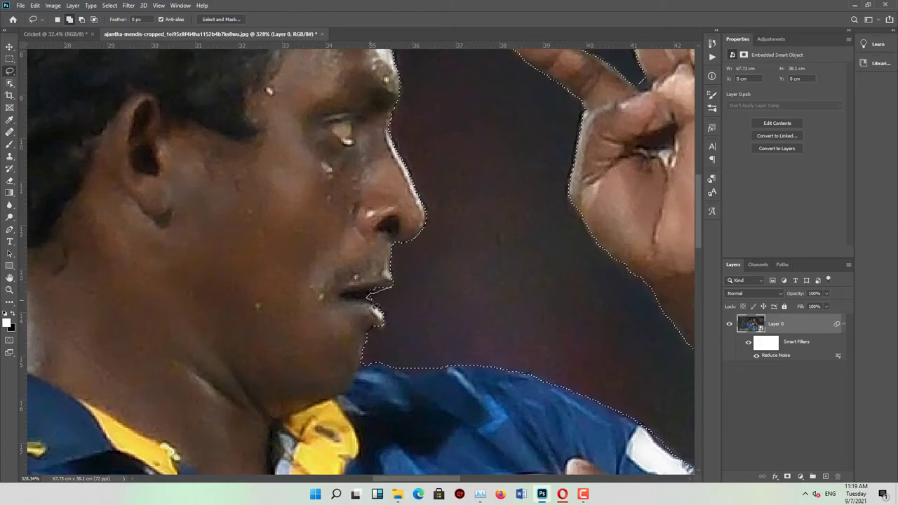
key("ctrl+0")
key("alt+ctrl+r")
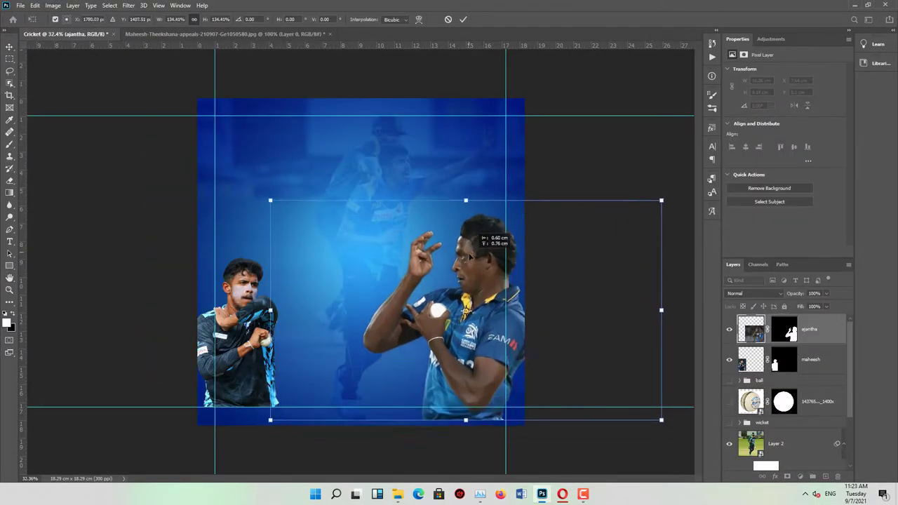
Move the blue-jersey bowler and enlarge him to about 144%
left_click_drag(470, 254, 459, 254)
mouse_move(652, 203)
left_mouse_down()
mouse_move(693, 196)
mouse_move(730, 169)
left_mouse_up()
left_click(814, 359)
Enlarge the teal-jersey bowler, place him on the left, and add a head-height guide
key("ctrl+t")
mouse_move(301, 253)
left_mouse_down()
mouse_move(394, 207)
mouse_move(291, 257)
left_mouse_up()
left_click_drag(335, 405, 357, 433)
left_click(463, 19)
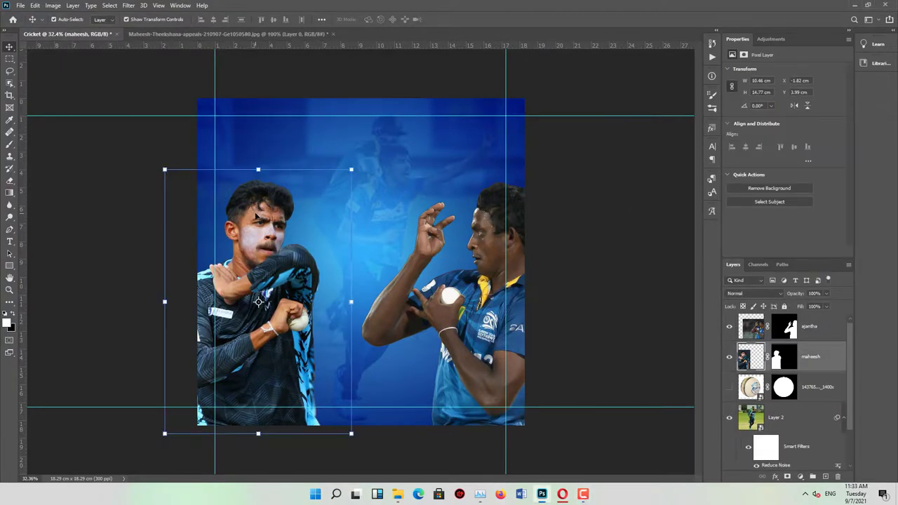
left_click_drag(351, 49, 351, 182)
Commit the resize and add a Curves adjustment to the bowler, discarding a trial Levels
left_click(631, 226)
left_click(800, 477)
left_click(824, 349)
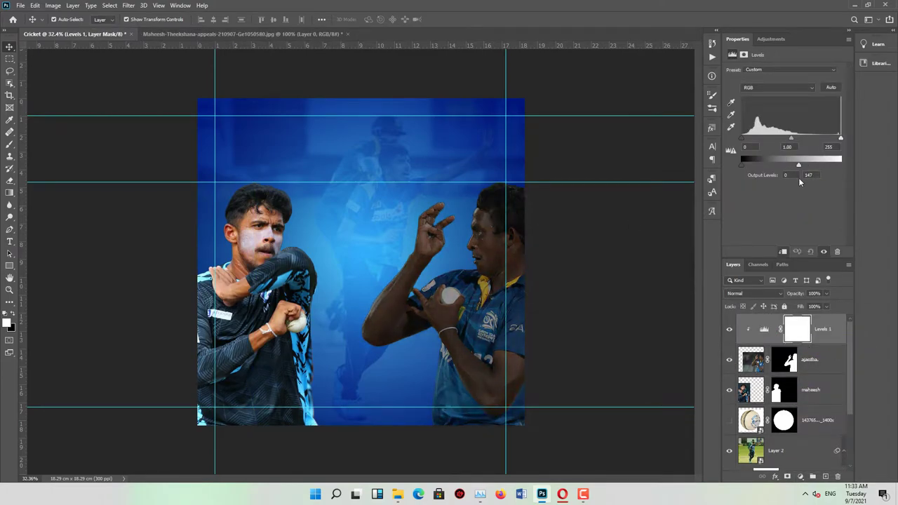
key("ctrl+z")
left_click(800, 476)
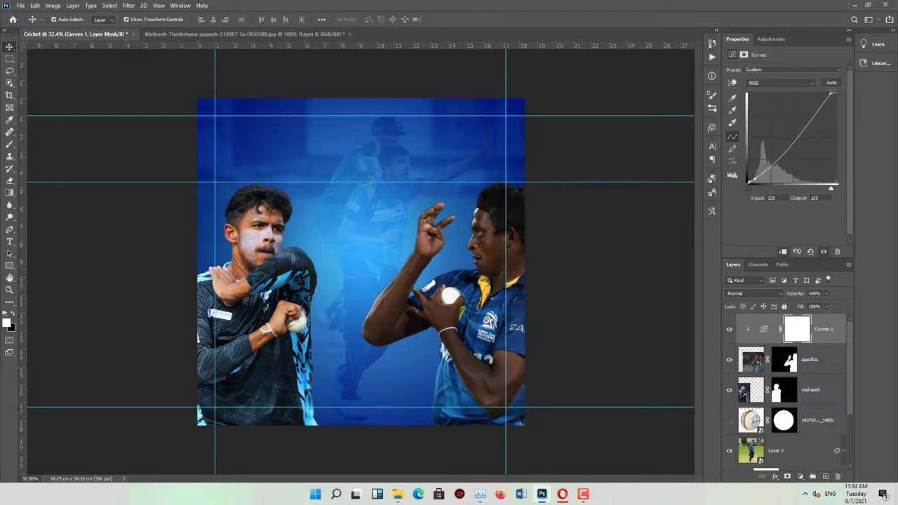
Add a clipped Levels with output 117, masked and painted onto the bowler's edges
left_click(800, 477)
left_click(825, 349)
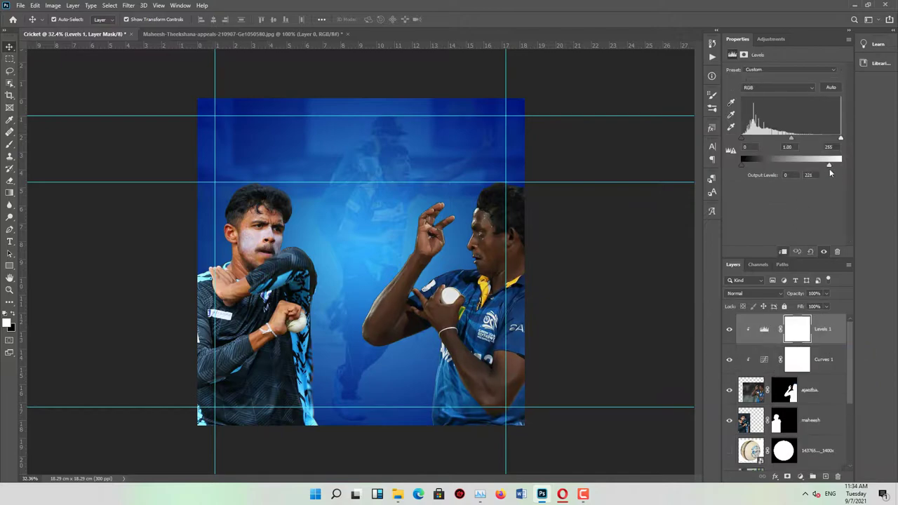
left_click_drag(841, 165, 787, 165)
key("ctrl+i")
key("b")
scroll(457, 368, "up", 2)
key("0")
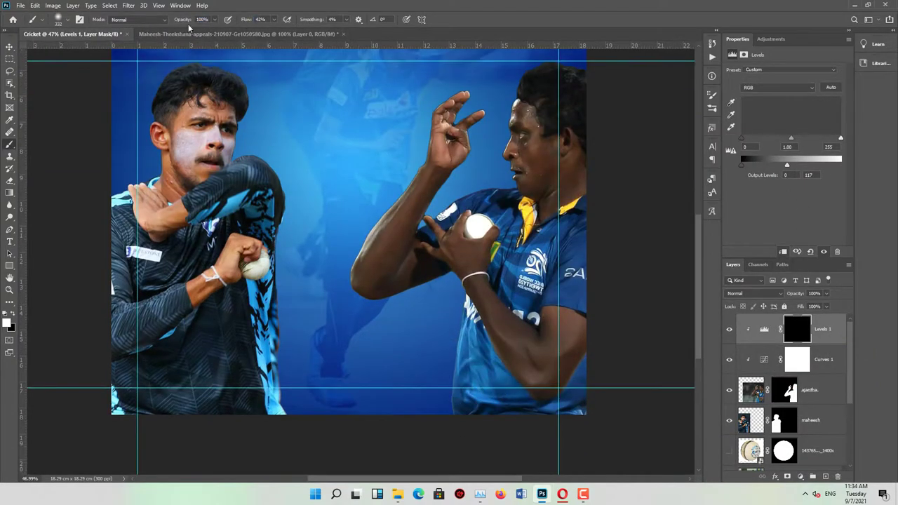
mouse_move(652, 417)
left_mouse_down()
mouse_move(445, 345)
mouse_move(393, 315)
left_mouse_up()
scroll(451, 426, "down", 2)
scroll(338, 280, "up", 2)
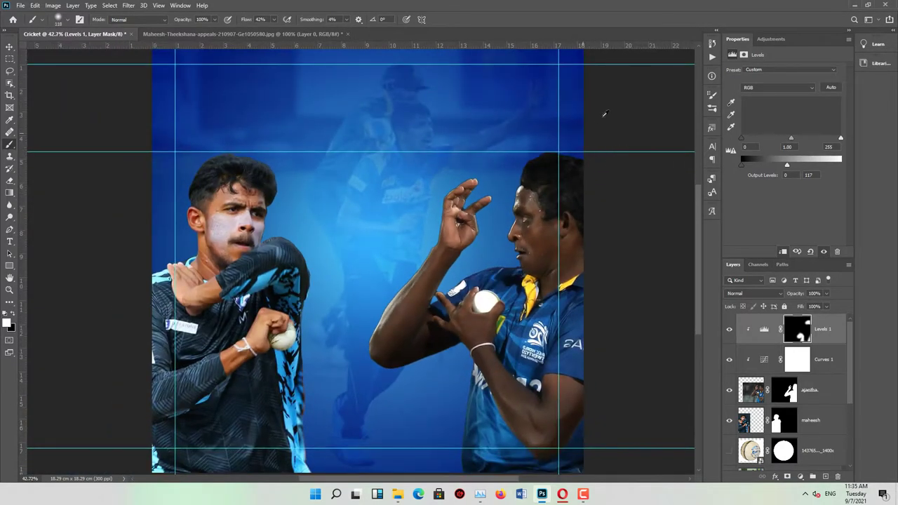
Add a Color Balance reducing cyan and adding blue in the midtones
left_click(799, 477)
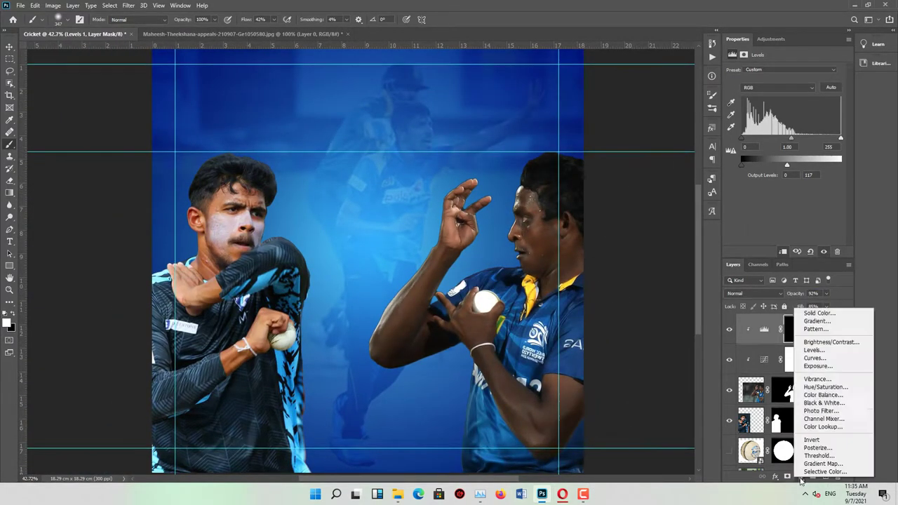
left_click(821, 398)
left_click_drag(760, 92, 779, 121)
scroll(531, 355, "down", 2)
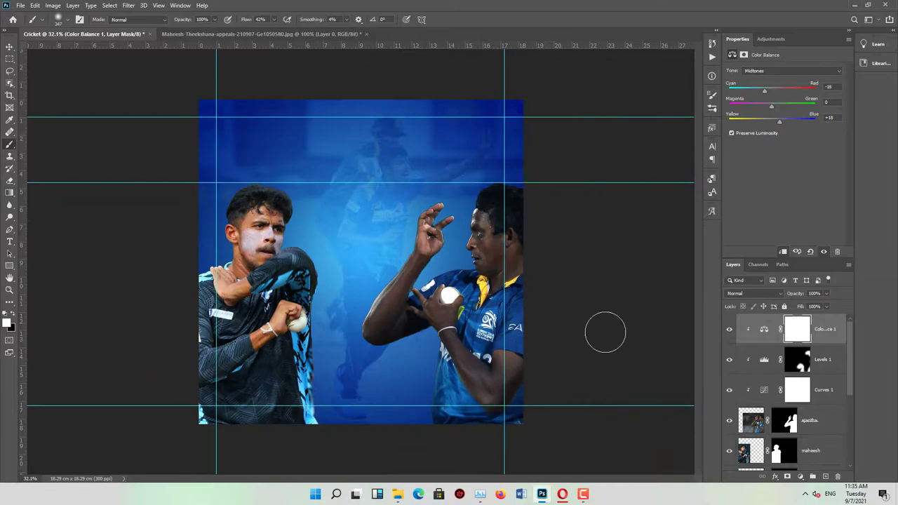
Add a second Levels adjustment with a black mask and lower the brush flow
left_click(800, 476)
left_click(821, 316)
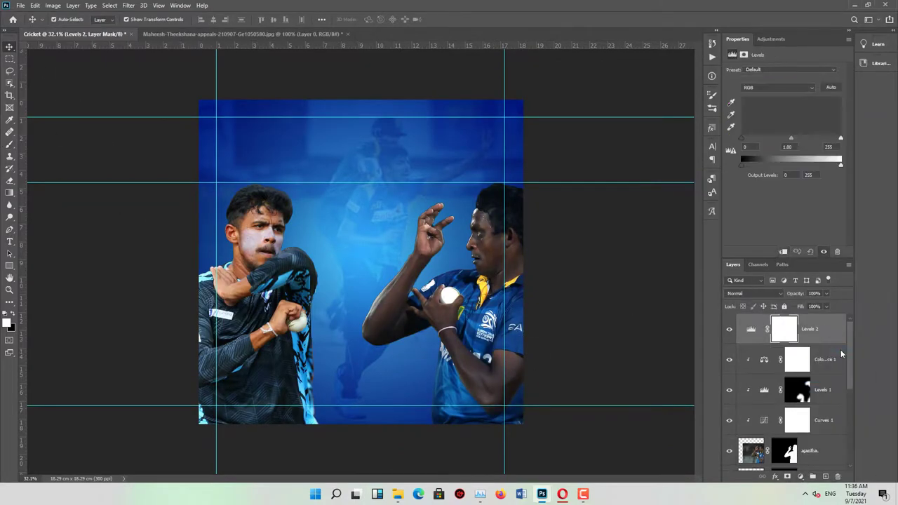
key("ctrl+i")
scroll(370, 287, "up", 1)
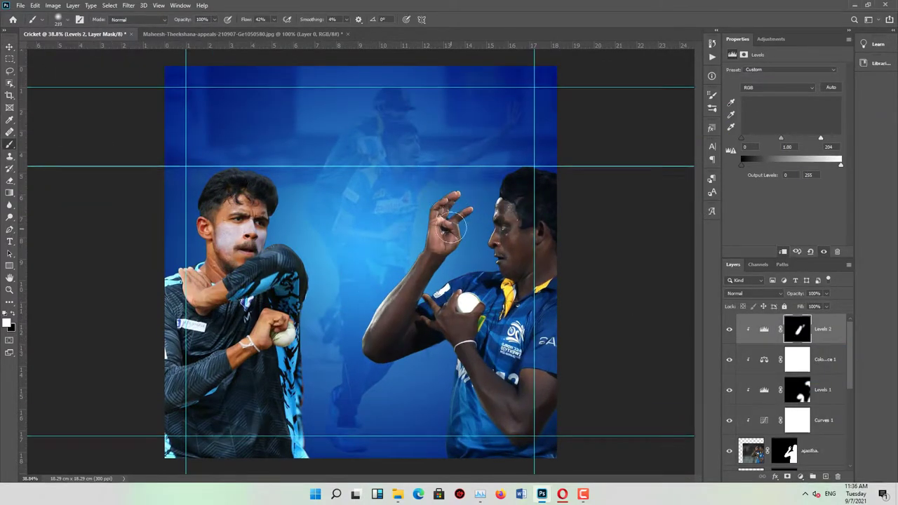
key("shift+3")
key("shift+1")
scroll(557, 298, "down", 1)
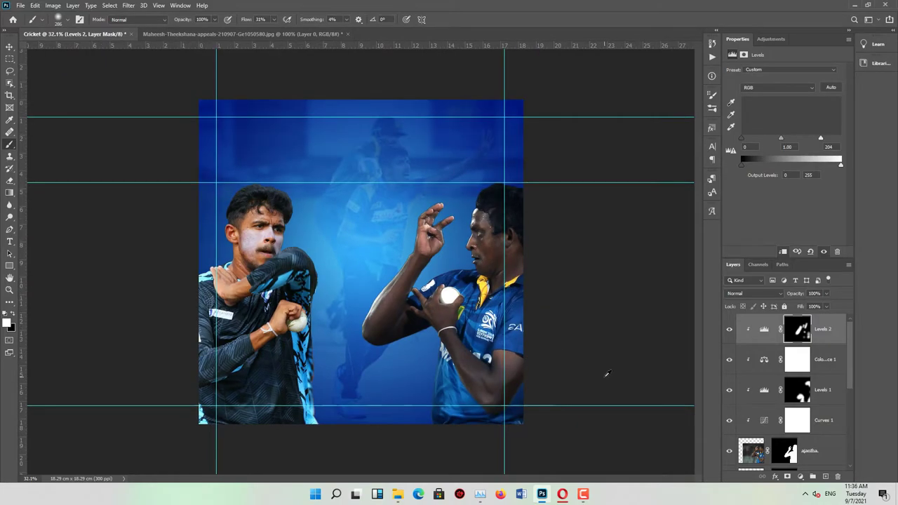
Add a new Overlay layer and sample a light blue painting colour
key("ctrl+shift+alt+n")
key("shift+alt+o")
key("i")
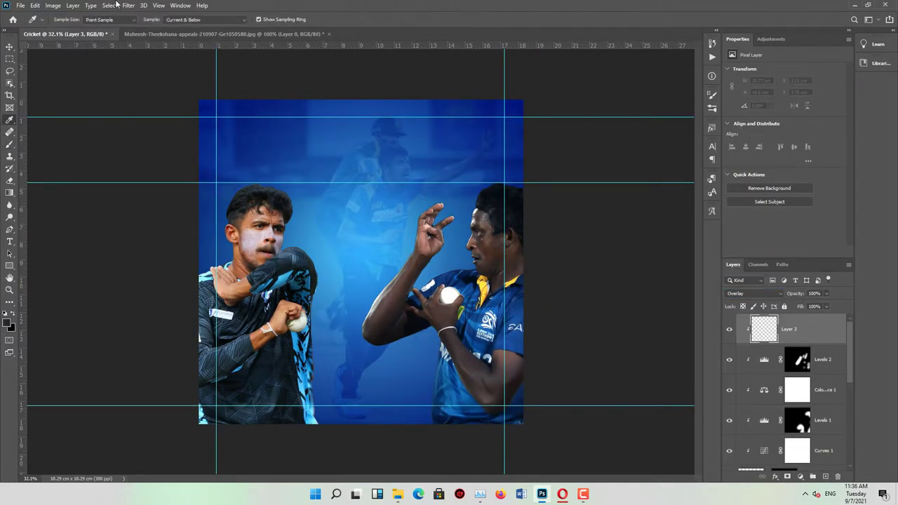
left_click(9, 316)
key("Return")
key("b")
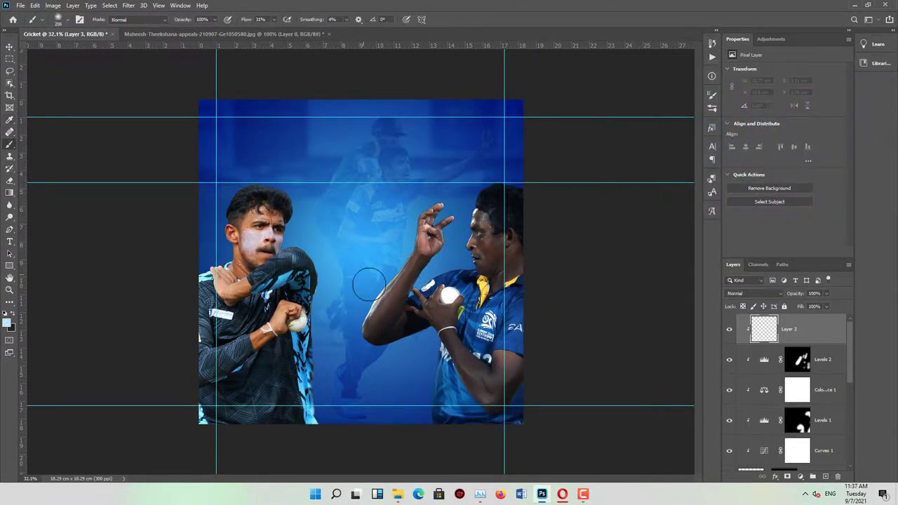
Paint light-blue glow over the right bowler's arm and head, then set opacity to 84%
scroll(362, 262, "up", 1)
left_click_drag(365, 330, 435, 231)
left_click_drag(449, 266, 453, 203)
left_click_drag(450, 267, 555, 164)
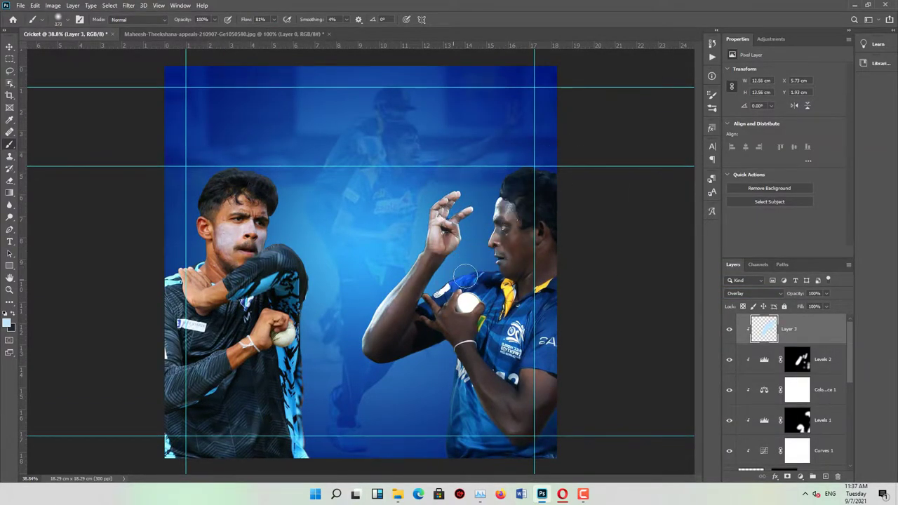
scroll(362, 260, "down", 1)
left_click_drag(797, 294, 803, 310)
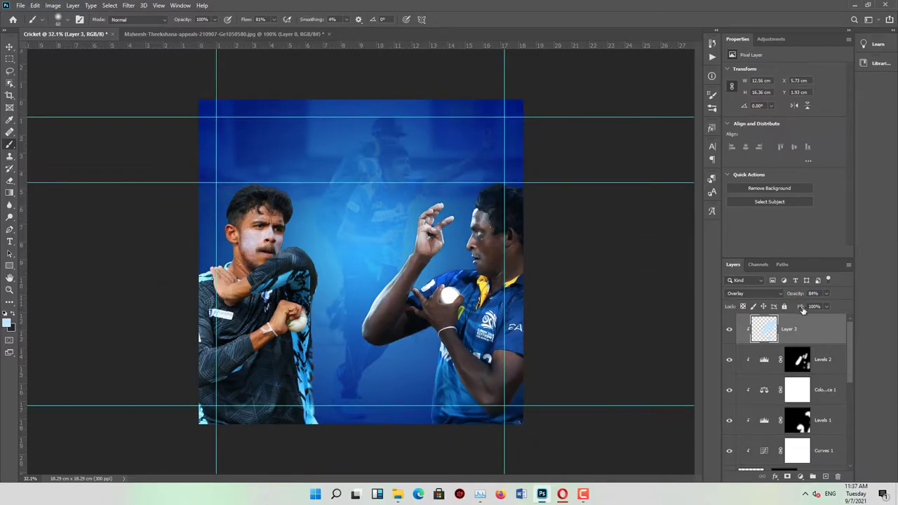
Add a Colorize Hue/Saturation tint with lower saturation and a masked Lightness +100 layer
left_click(789, 155)
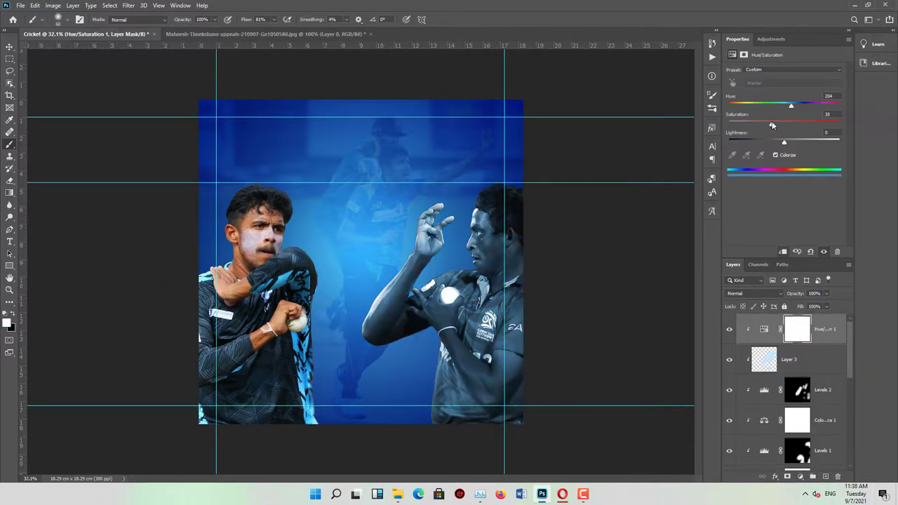
mouse_move(791, 105)
left_mouse_down()
mouse_move(774, 124)
mouse_move(839, 142)
left_mouse_up()
left_click(801, 475)
left_click(776, 155)
key("ctrl+i")
scroll(395, 238, "up", 3)
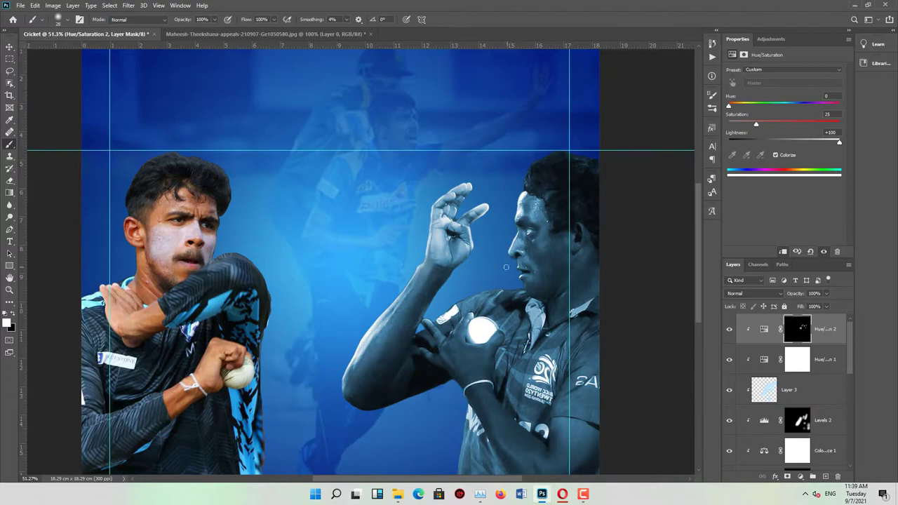
scroll(515, 268, "down", 2)
scroll(492, 267, "down", 1)
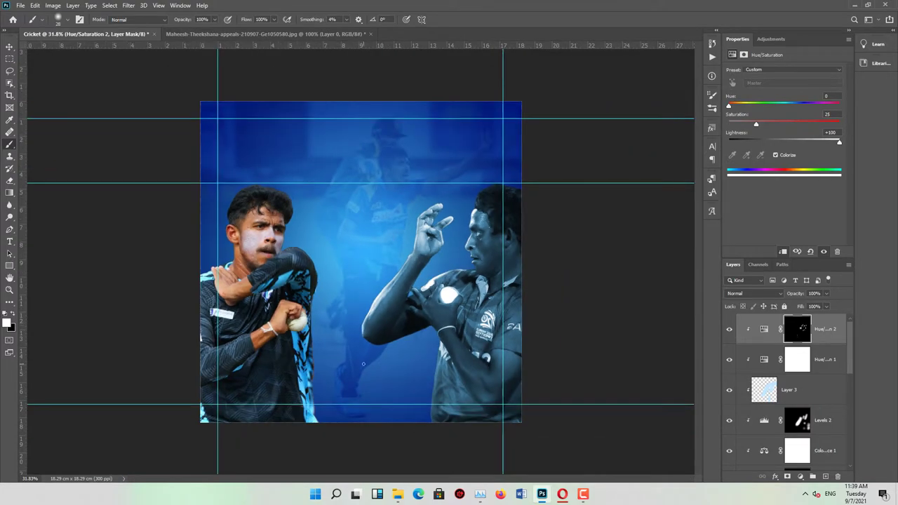
scroll(418, 312, "up", 5)
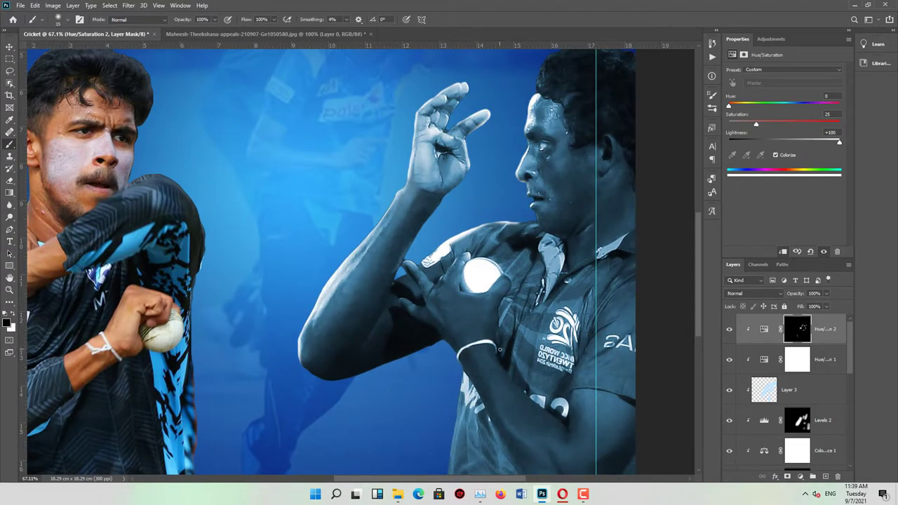
scroll(500, 349, "up", 1)
scroll(532, 226, "down", 3)
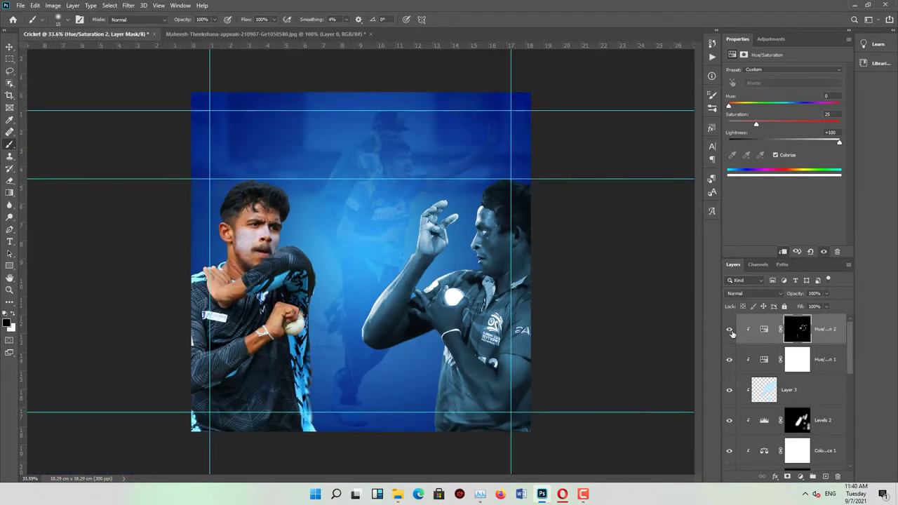
scroll(359, 264, "up", 1)
Add a third masked Lightness +100 Hue/Saturation, paint arm and face, and reduce opacity and fill
left_click(801, 476)
left_click(802, 383)
key("ctrl+i")
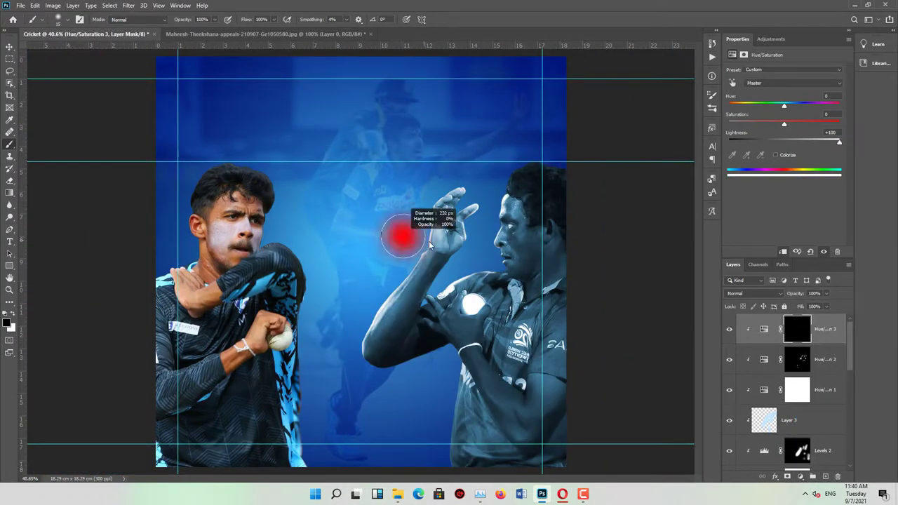
left_click_drag(374, 319, 435, 190)
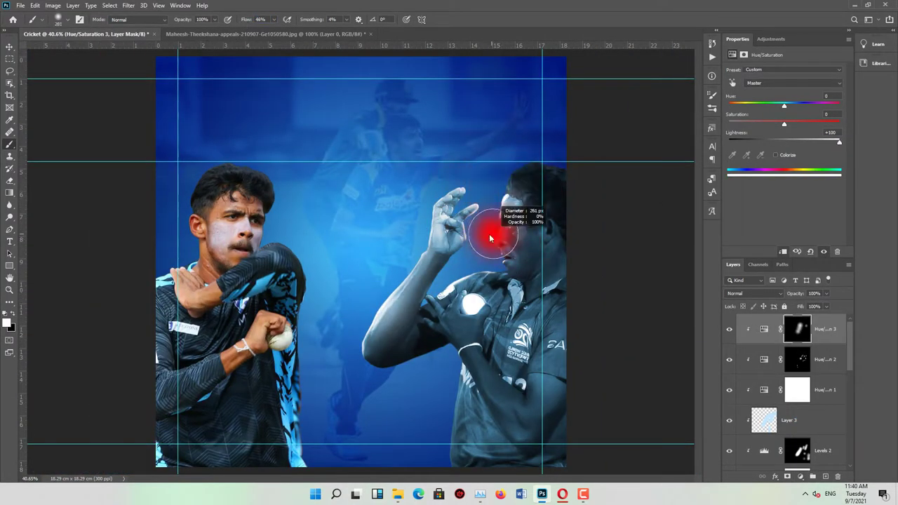
double_click(764, 328)
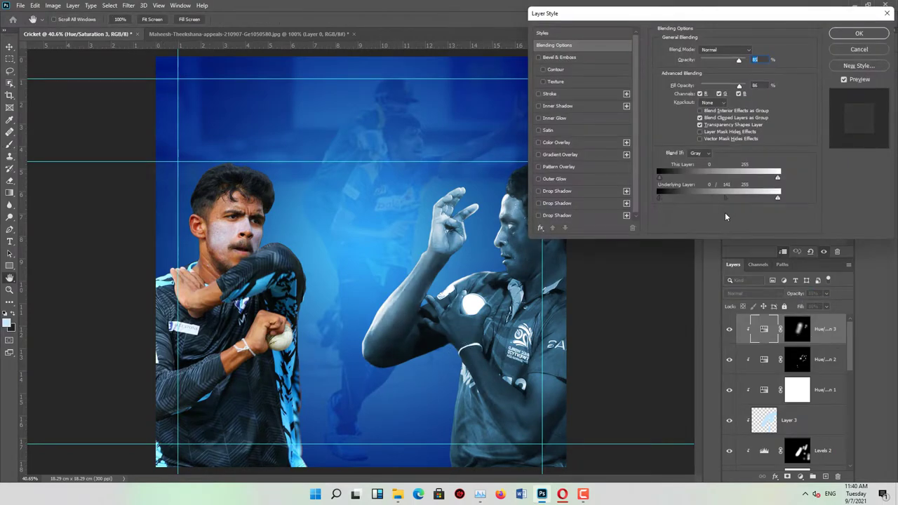
key("Escape")
scroll(477, 306, "down", 1)
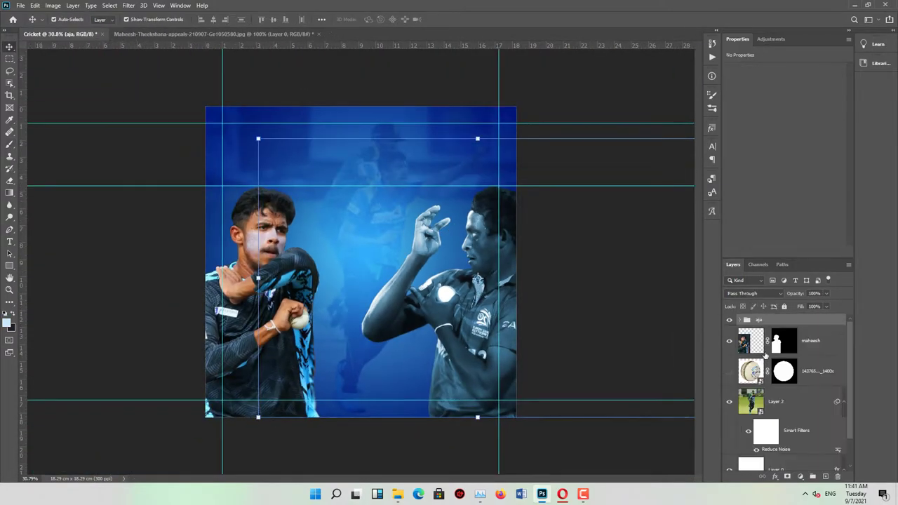
Group the right bowler's layers and add a Curves adjustment darkening the left bowler
left_click(800, 477)
left_click(835, 358)
left_click_drag(791, 138, 747, 191)
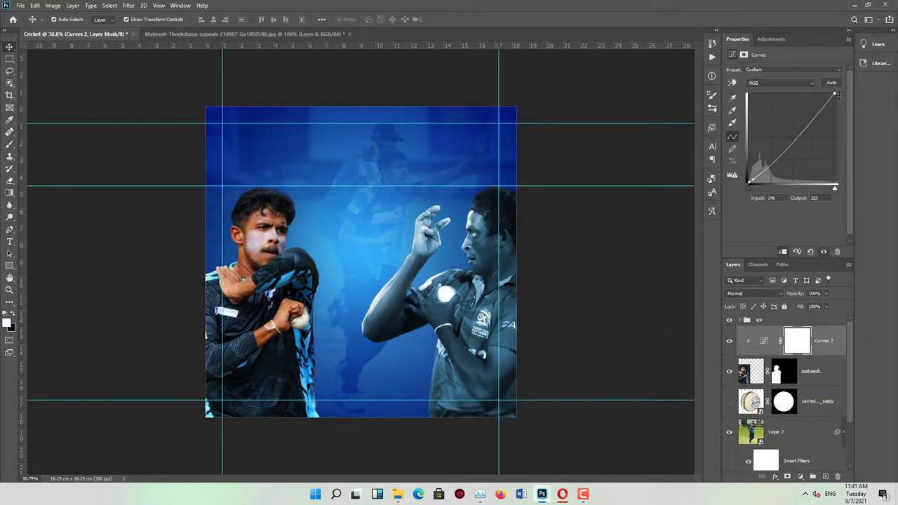
Add a Levels with lowered output white, masked and painted onto the left bowler
left_click(799, 476)
left_click_drag(841, 163, 798, 164)
left_click_drag(798, 216, 812, 218)
key("ctrl+i")
key("b")
left_click_drag(391, 386, 316, 419)
key("bracketleft")
key("bracketleft")
key("bracketleft")
left_click_drag(231, 190, 275, 169)
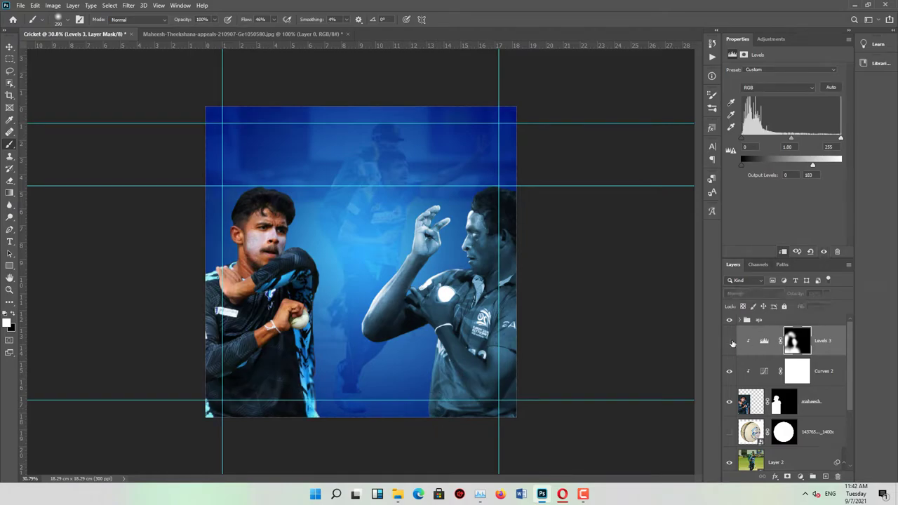
Add another hidden-mask Levels and paint it over the left bowler's face
key("ctrl+i")
scroll(254, 244, "up", 1)
left_click_drag(254, 243, 231, 235)
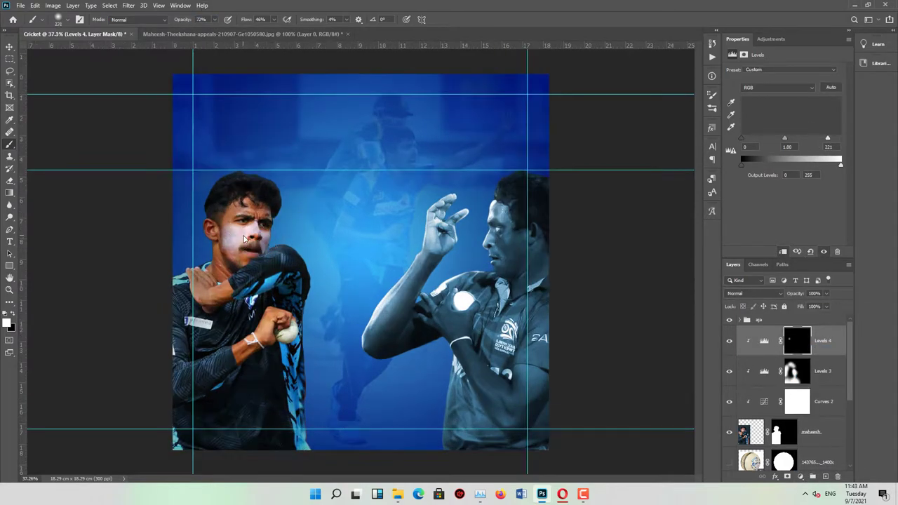
key("7")
key("2")
Shift the left bowler's midtones toward cyan and blue with Color Balance
left_click(801, 477)
left_click(814, 390)
left_click_drag(772, 89, 761, 93)
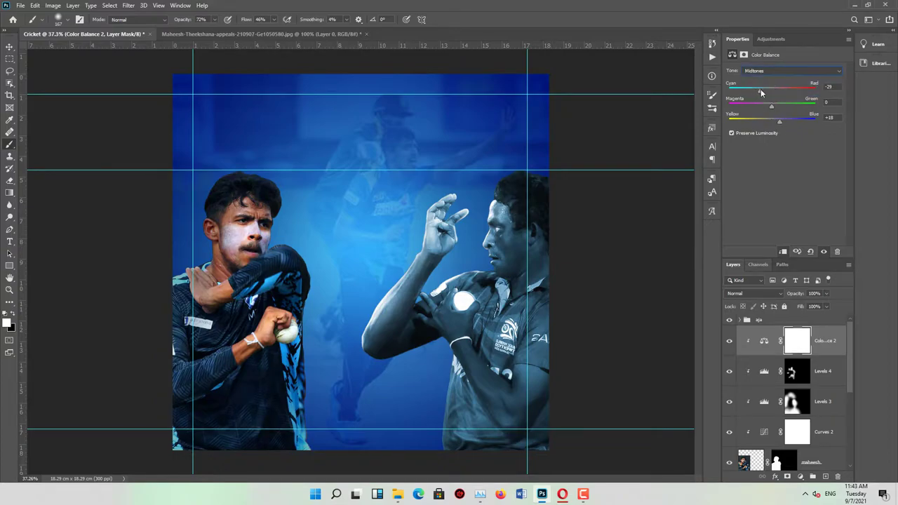
left_click_drag(778, 124, 784, 120)
key("v")
scroll(570, 258, "down", 1)
left_click(818, 349)
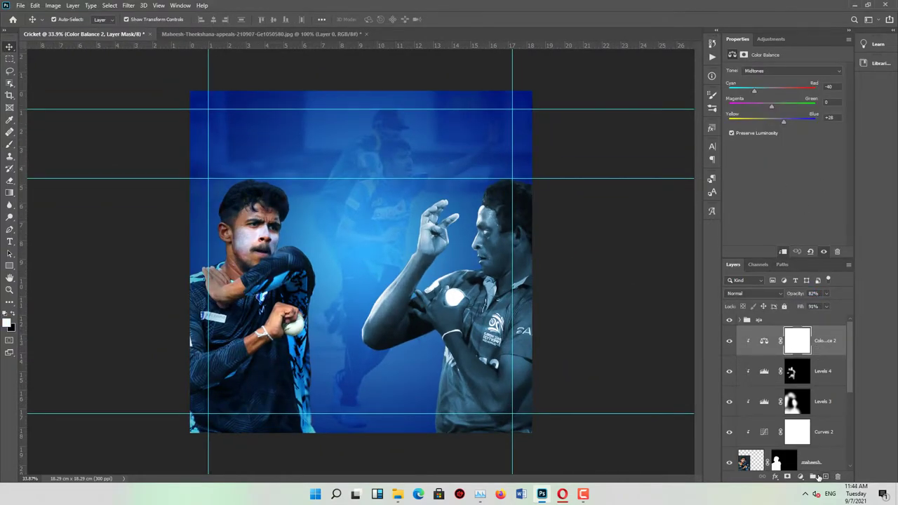
Add a new empty layer set to Overlay blending
left_click(813, 476)
left_click(754, 294)
left_click(754, 365)
Paint a faint glow over the left bowler's hair
key("b")
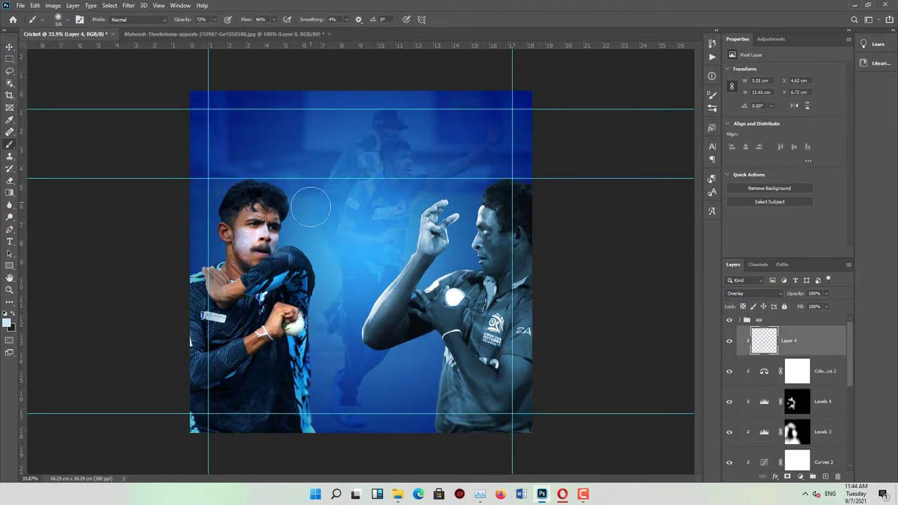
left_click_drag(312, 210, 193, 264)
scroll(315, 208, "up", 3)
scroll(315, 208, "down", 6)
Add a Hue/Saturation layer at full Lightness with an inverted mask, and set brush flow to 100%
left_click(800, 477)
left_click(814, 388)
left_click_drag(823, 142, 842, 142)
key("ctrl+i")
scroll(342, 245, "up", 1)
scroll(342, 245, "up", 2)
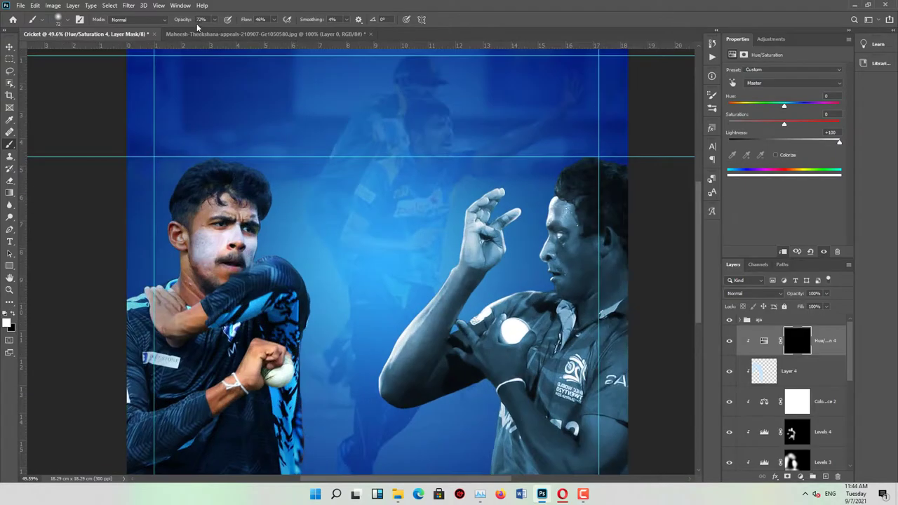
key("shift+0")
Inspect the brightening layer's mask, then duplicate the adjustment with a blank mask
scroll(271, 151, "up", 3)
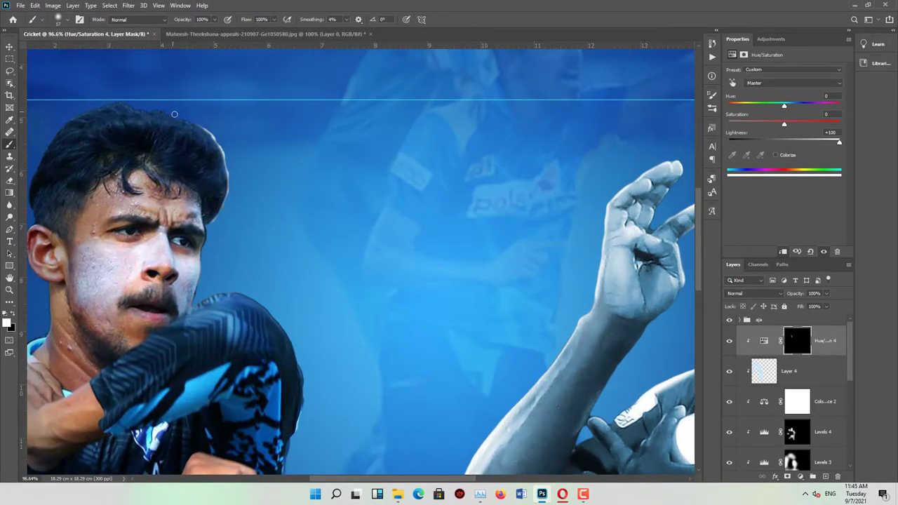
scroll(114, 105, "down", 3)
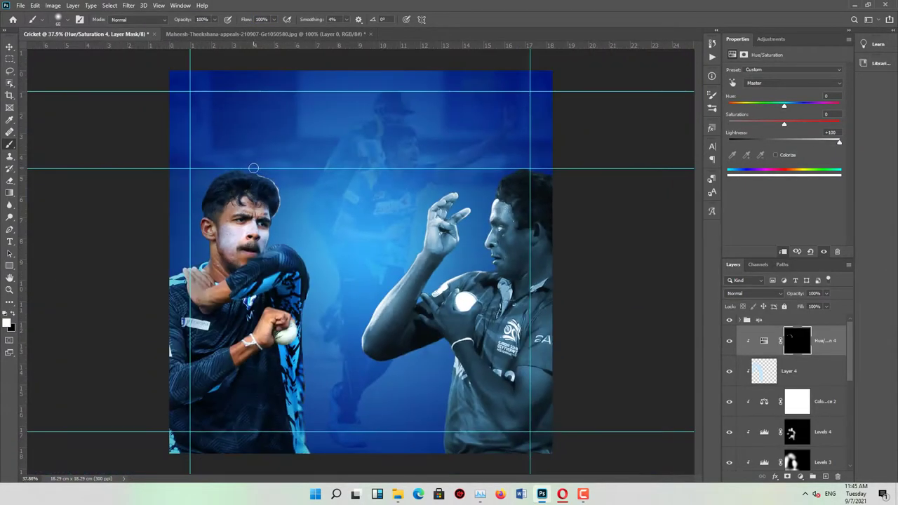
scroll(278, 240, "up", 1)
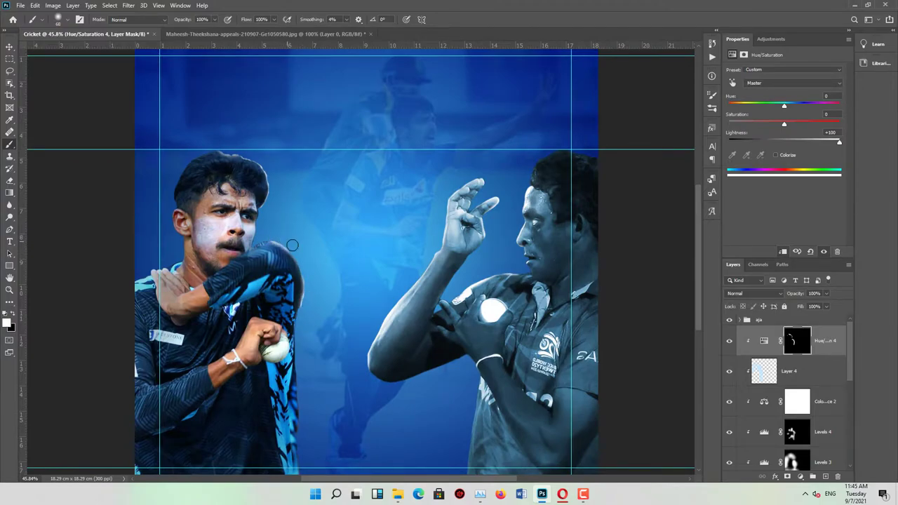
scroll(313, 292, "up", 2)
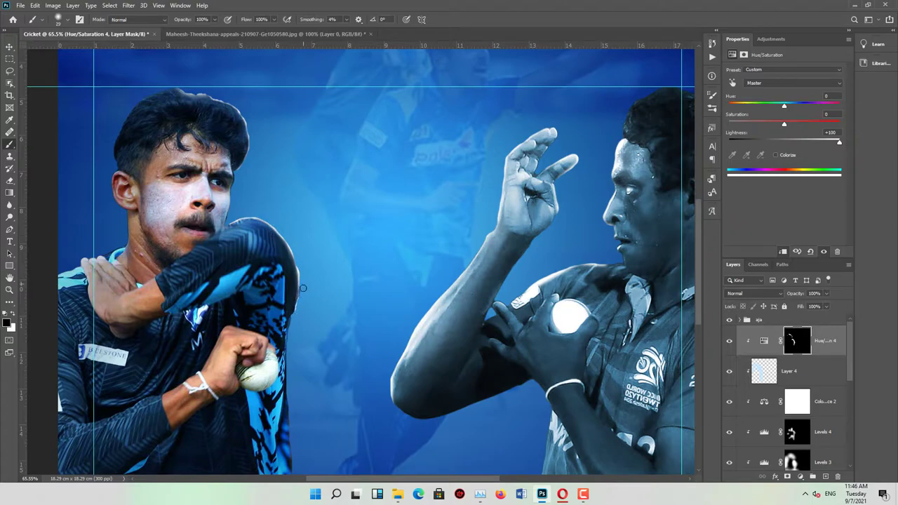
scroll(298, 307, "down", 3)
scroll(302, 281, "up", 1)
scroll(228, 251, "down", 2)
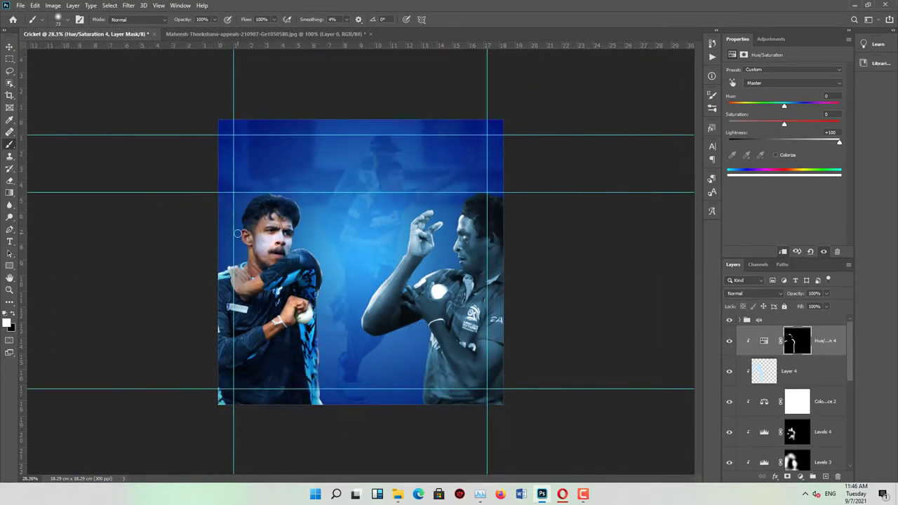
scroll(252, 215, "up", 3)
scroll(253, 215, "down", 3)
right_click(797, 341)
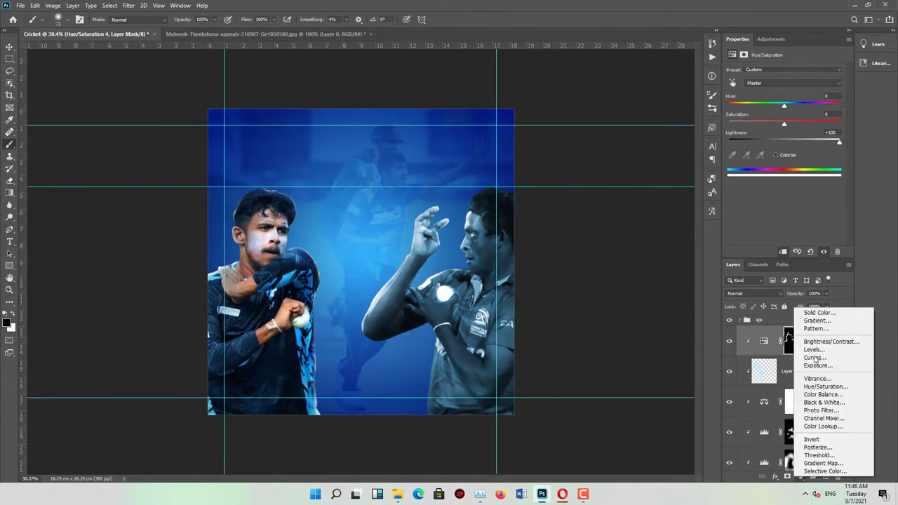
left_click(797, 341, "alt")
key("ctrl+j")
key("alt+BackSpace")
Paint white brightening onto the left player in the duplicate's mask
scroll(308, 247, "up", 2)
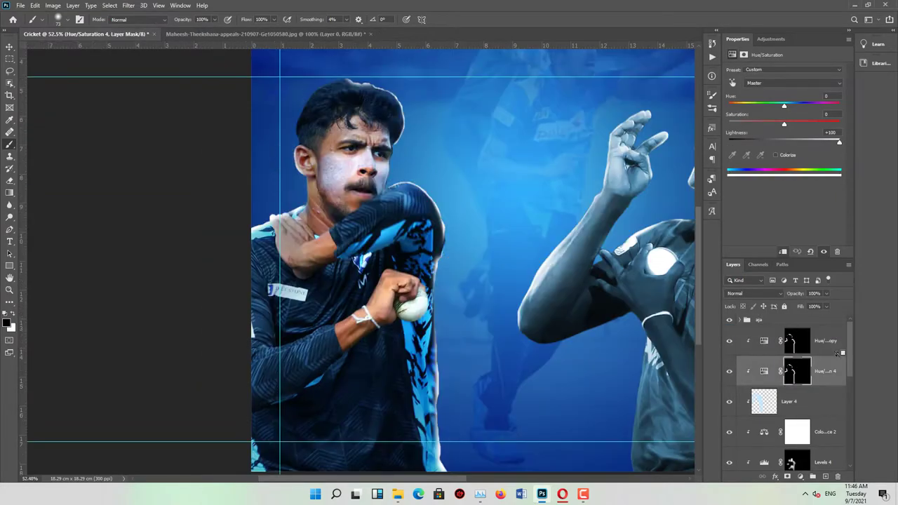
scroll(308, 248, "down", 2)
scroll(308, 248, "up", 1)
key("x")
mouse_move(266, 157)
left_mouse_down()
mouse_move(297, 194)
mouse_move(329, 449)
left_mouse_up()
left_click_drag(211, 218, 190, 280)
Adjust the Blend If sliders of the top Hue/Saturation copy
double_click(764, 333)
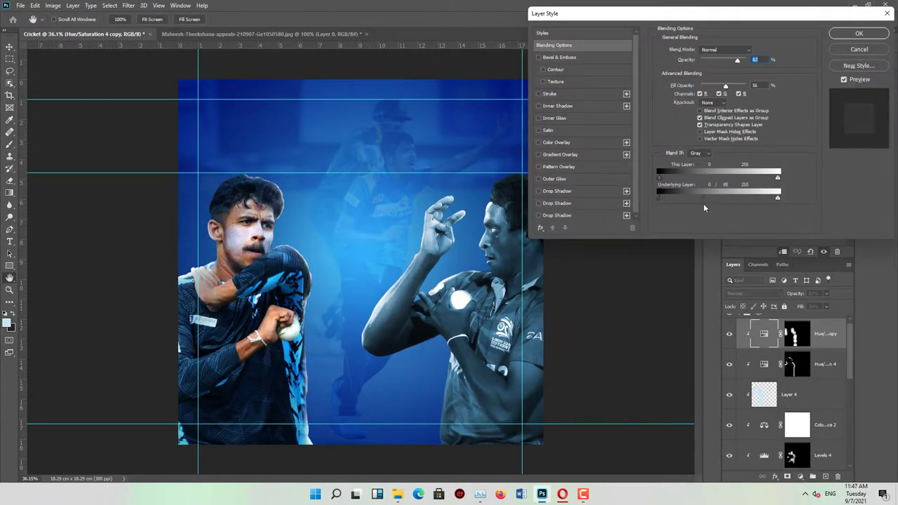
key("Return")
scroll(360, 262, "down", 1)
Clear all guides from the poster
key("v")
left_click(159, 5)
left_click(183, 277)
left_click(10, 266)
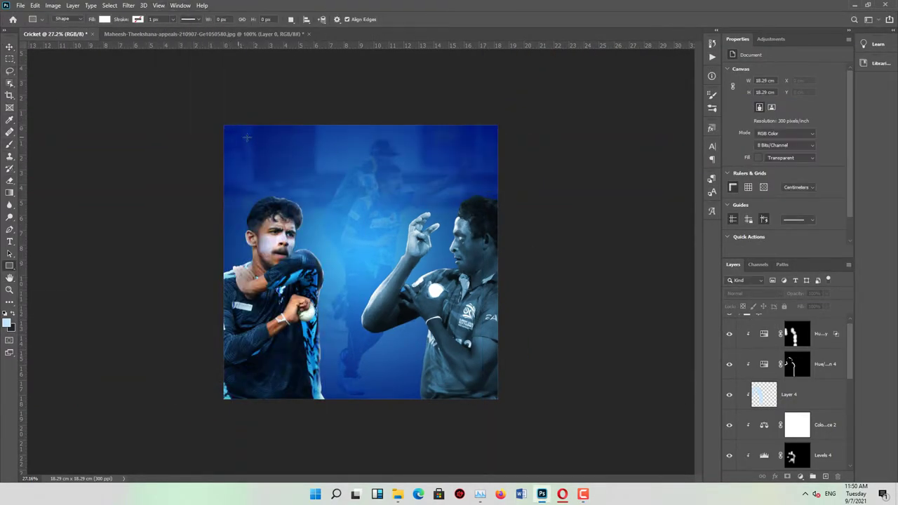
Draw a no-fill frame inside the poster edges with a 13 px white stroke and drop shadow
left_click_drag(227, 128, 497, 397)
left_click(732, 97)
left_click(734, 116)
left_click_drag(782, 98, 789, 98)
key("v")
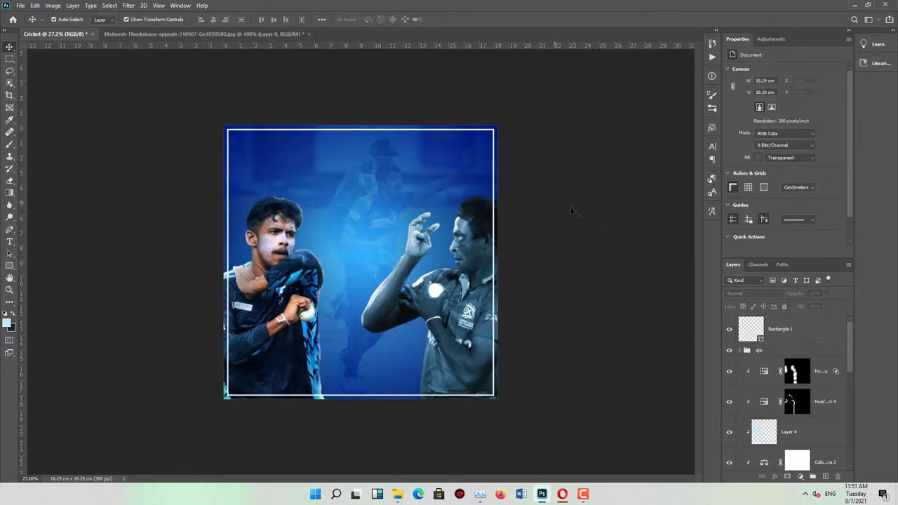
left_click(602, 263)
double_click(807, 329)
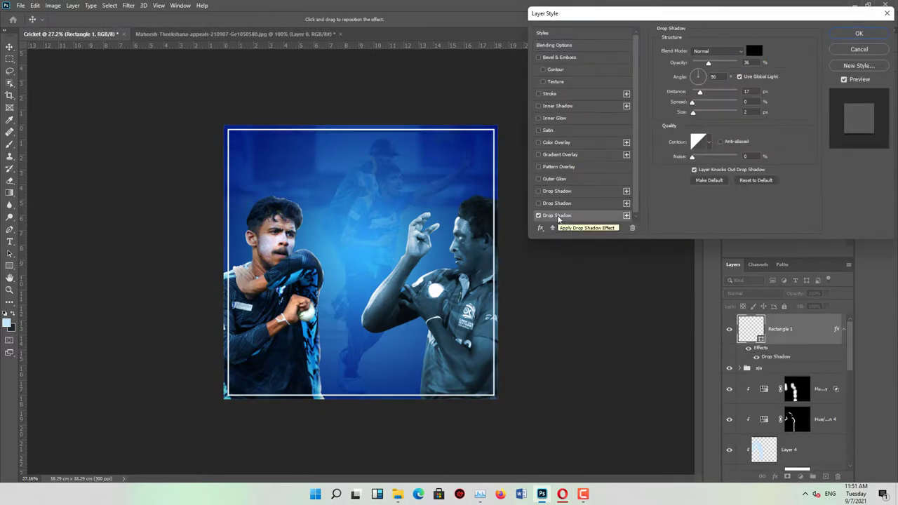
left_click(539, 58)
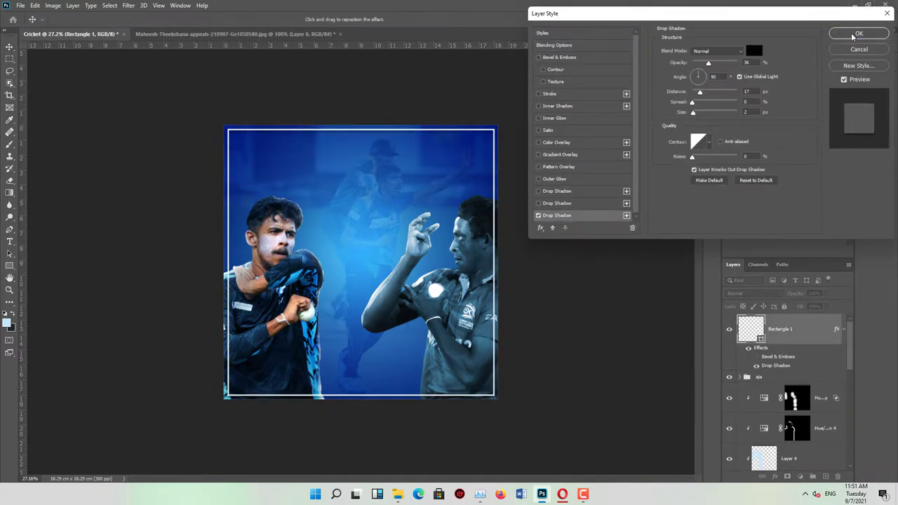
left_click(852, 36)
Add a horizontal grey Gradient Fill layer blended in Color mode
left_click(801, 476)
left_click(765, 321)
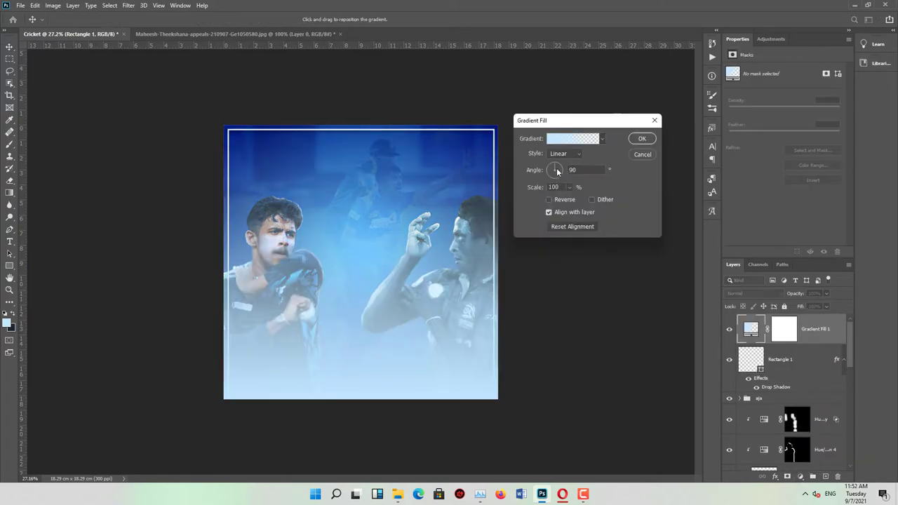
left_click_drag(567, 174, 535, 173)
left_click(572, 138)
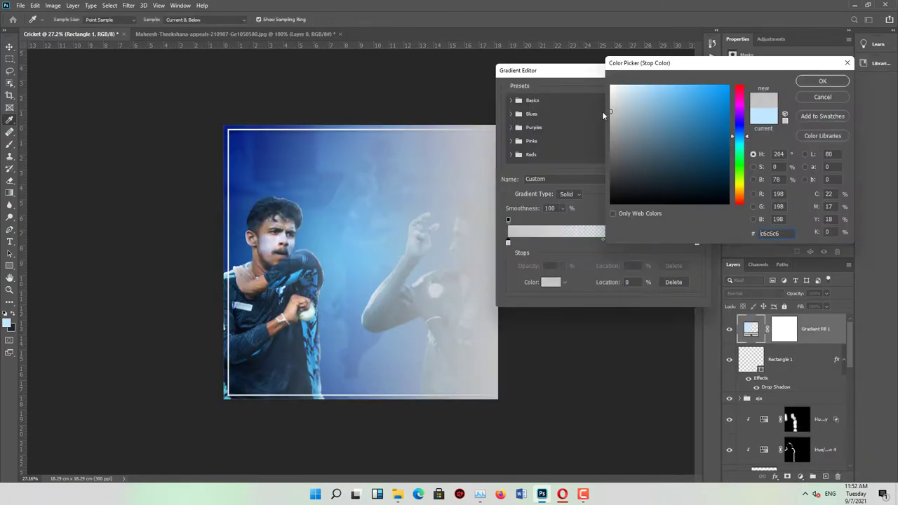
left_click(681, 108)
key("Return")
key("Return")
left_click(643, 139)
left_click(748, 294)
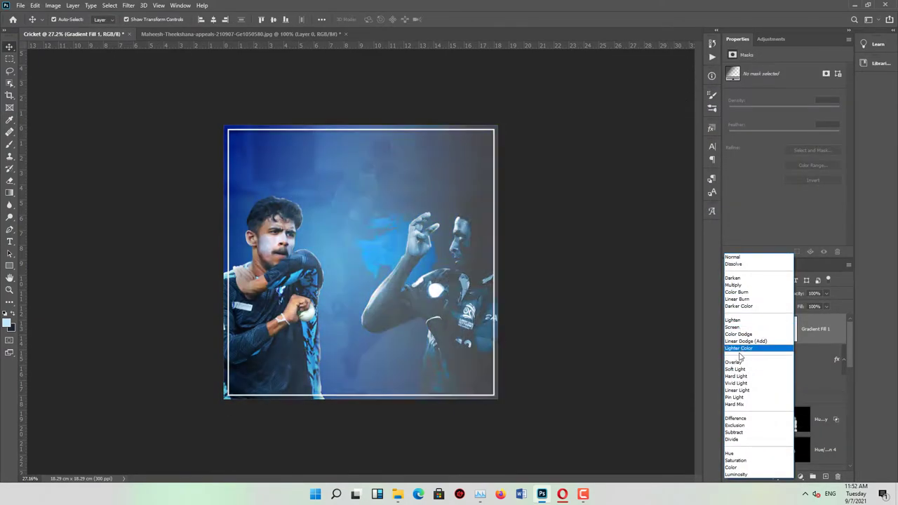
left_click(742, 468)
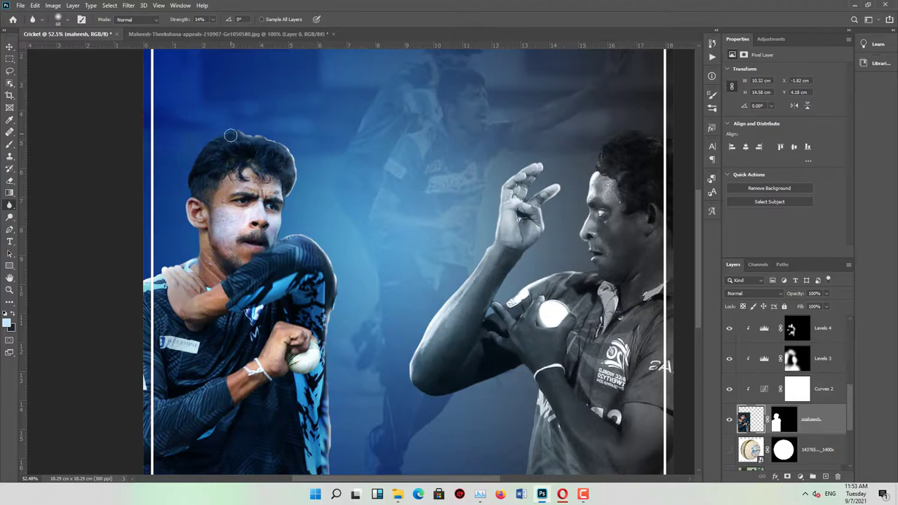
scroll(340, 402, "down", 3)
scroll(606, 411, "down", 2)
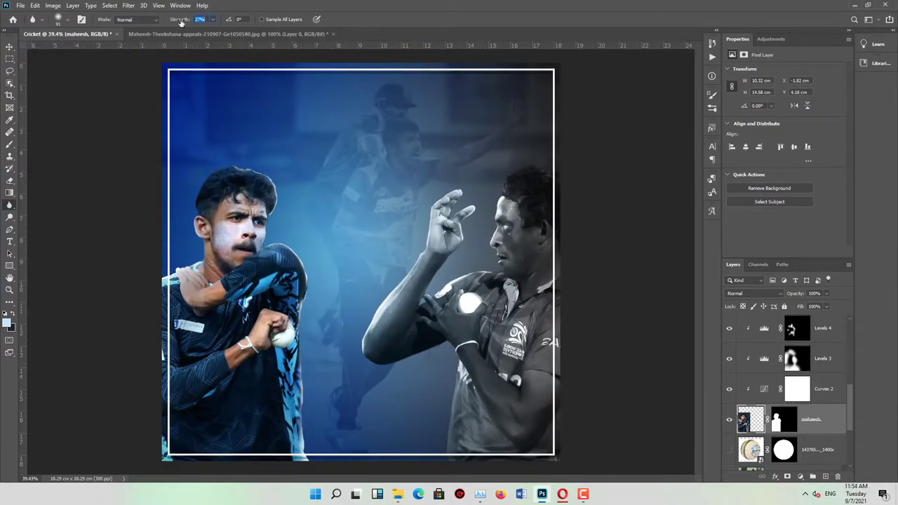
scroll(775, 411, "up", 3)
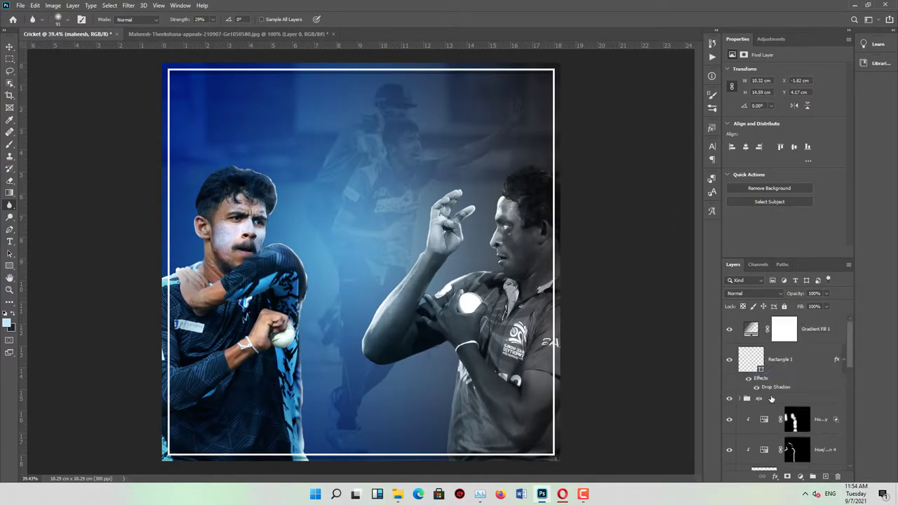
scroll(774, 411, "up", 2)
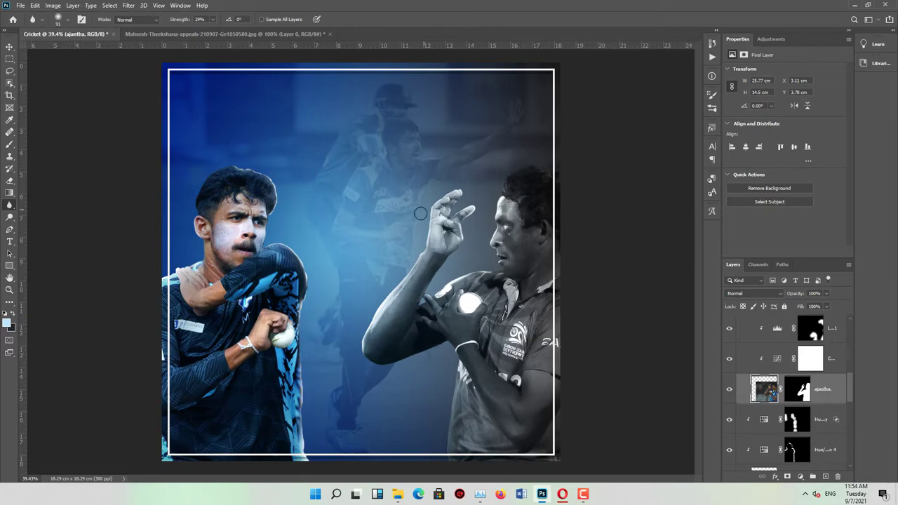
scroll(421, 300, "down", 2)
key("v")
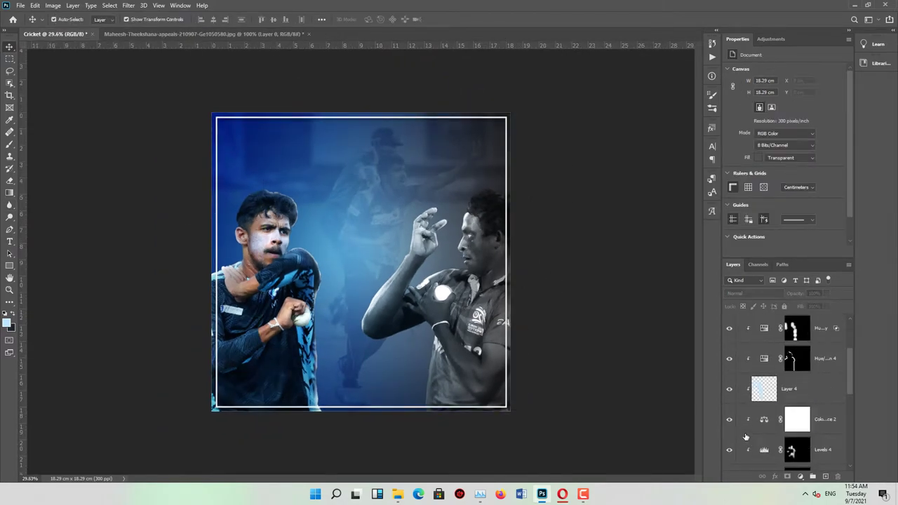
scroll(805, 402, "down", 2)
scroll(805, 402, "down", 3)
scroll(805, 402, "up", 3)
left_click(779, 359)
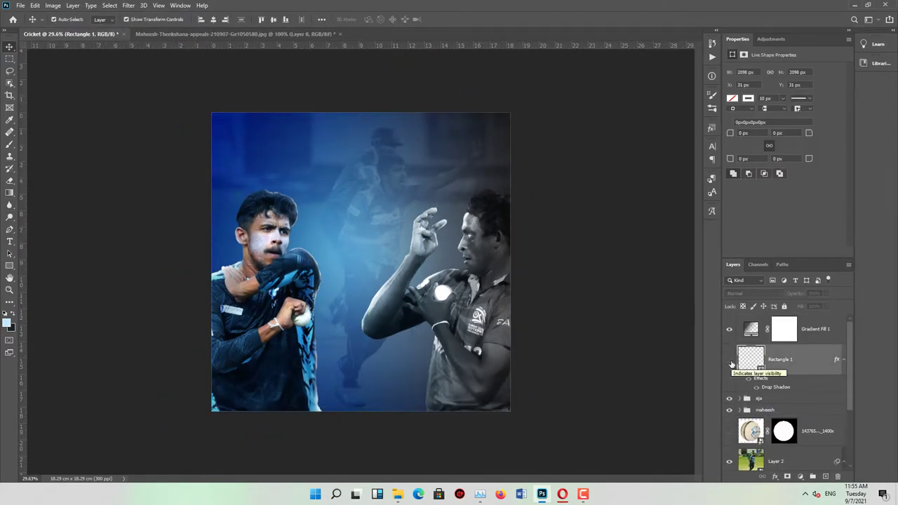
key("alt+bracketright")
key("alt+bracketleft")
left_click(65, 68)
scroll(359, 267, "up", 1)
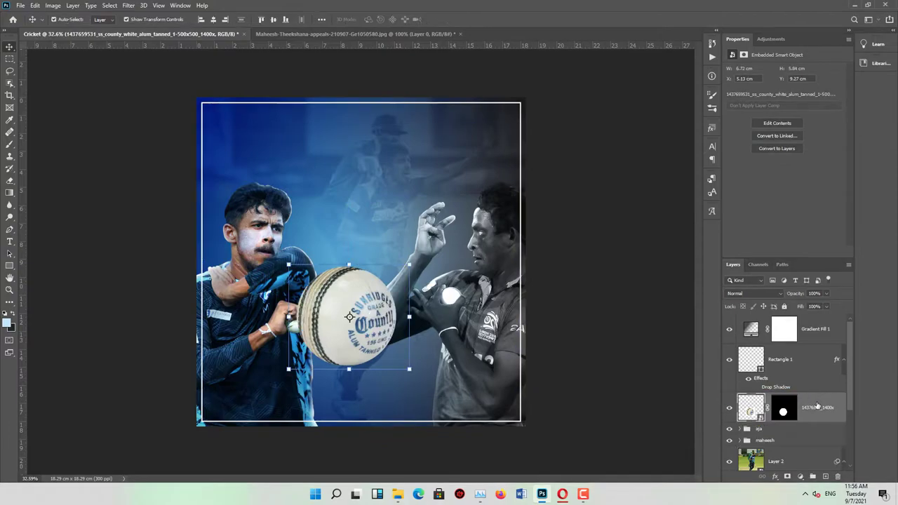
Rotate, shrink and move the cricket ball up near the poster's top
key("ctrl+t")
left_click_drag(409, 369, 417, 367)
left_click_drag(362, 361, 352, 156)
key("Return")
Give the ball a Drop Shadow, Bevel and light-blue Outer Glow
double_click(819, 416)
left_click(556, 215)
left_click_drag(705, 112, 697, 113)
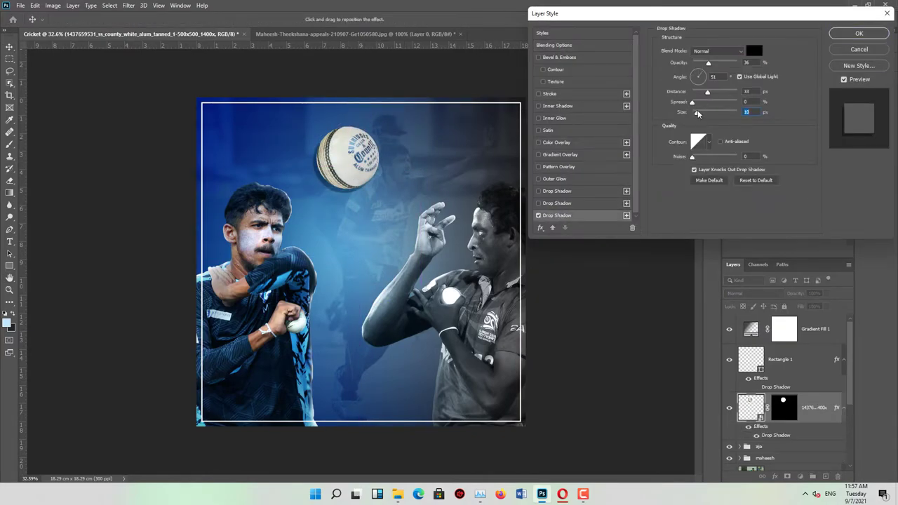
left_click(538, 57)
left_click(554, 179)
left_click(678, 85)
type("f")
key("Return")
left_click(680, 83)
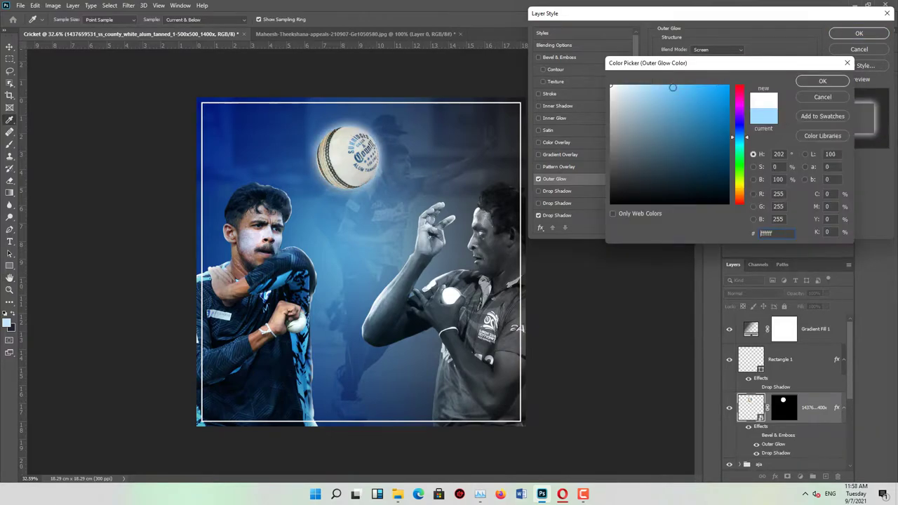
key("Escape")
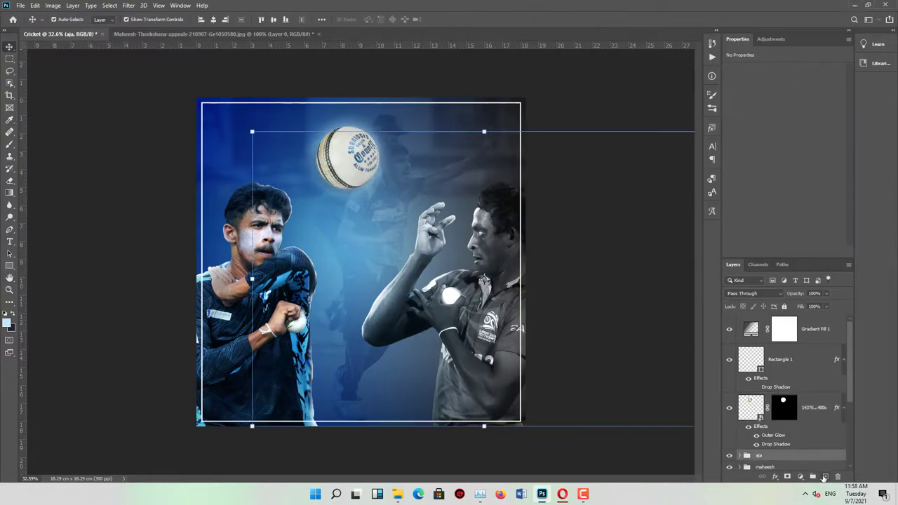
Move Layer 5 above the ball and smooth and feather the ball's mask in Select and Mask
left_click_drag(819, 457, 815, 405)
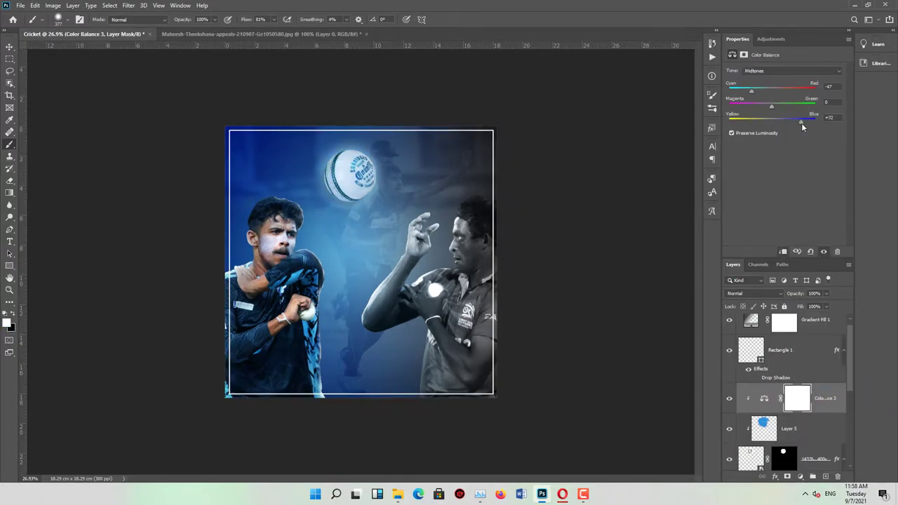
scroll(786, 393, "down", 2)
left_click(784, 397)
left_click(808, 150)
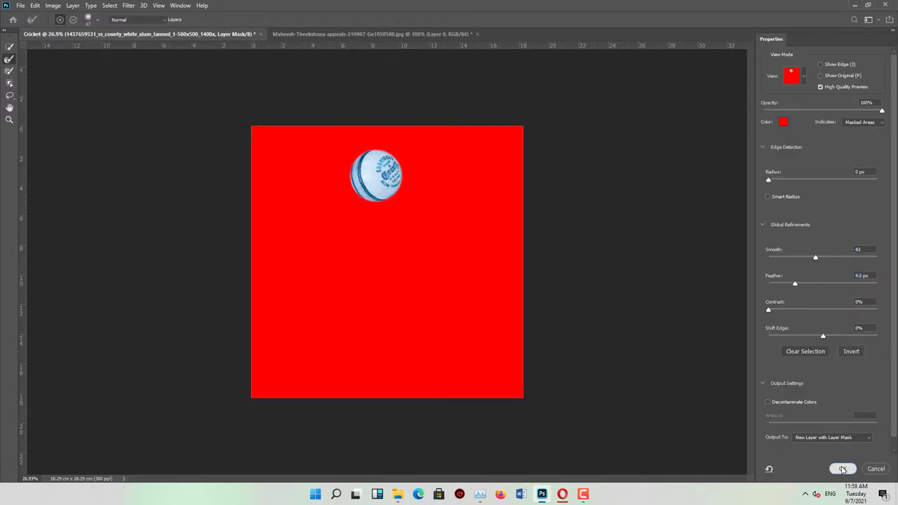
left_click(843, 469)
Add a Hue/Saturation brightening layer for the ball and open its blending options
left_click(800, 477)
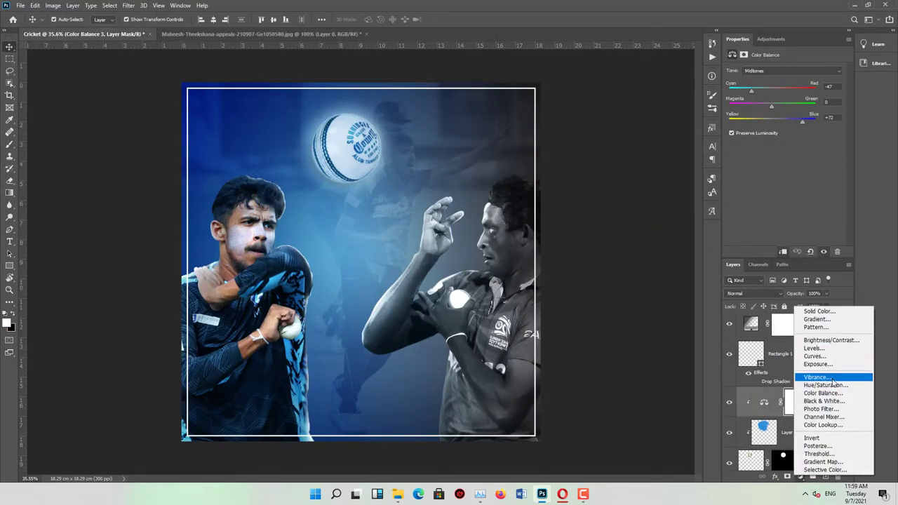
left_click(826, 386)
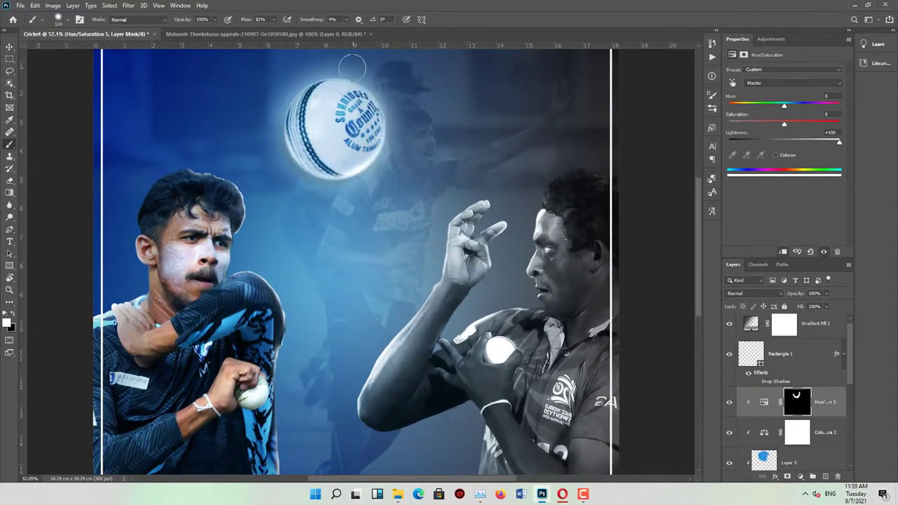
scroll(355, 237, "down", 2)
double_click(832, 402)
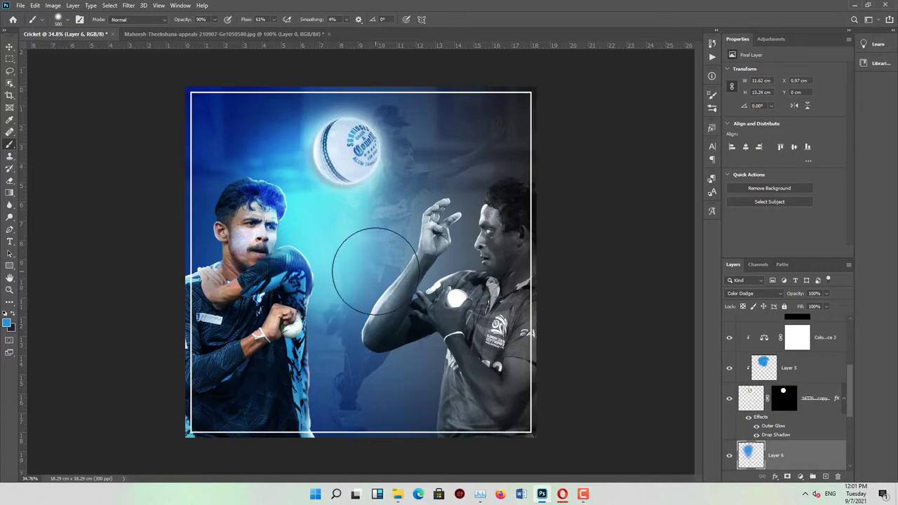
Erase parts of Layer 5, then try an Overlay layer and delete it
key("e")
left_click(307, 209, "ctrl")
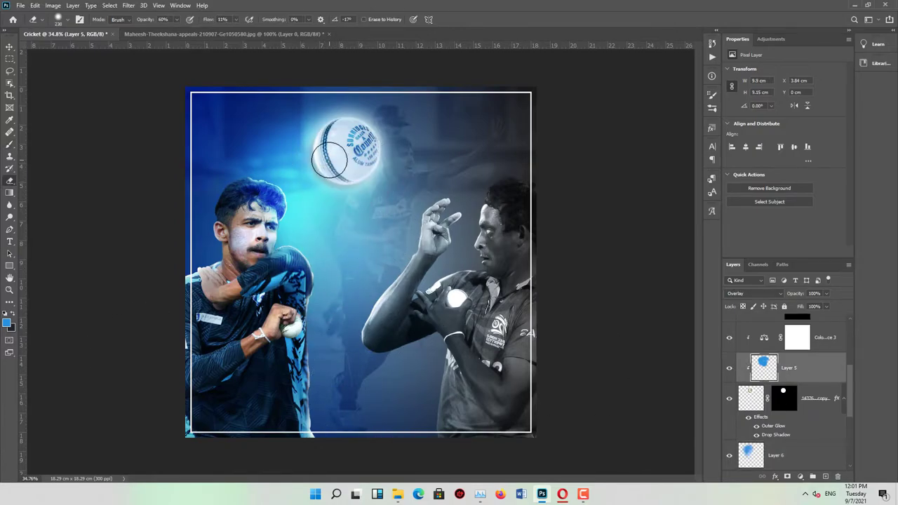
left_click(825, 476)
left_click(753, 293)
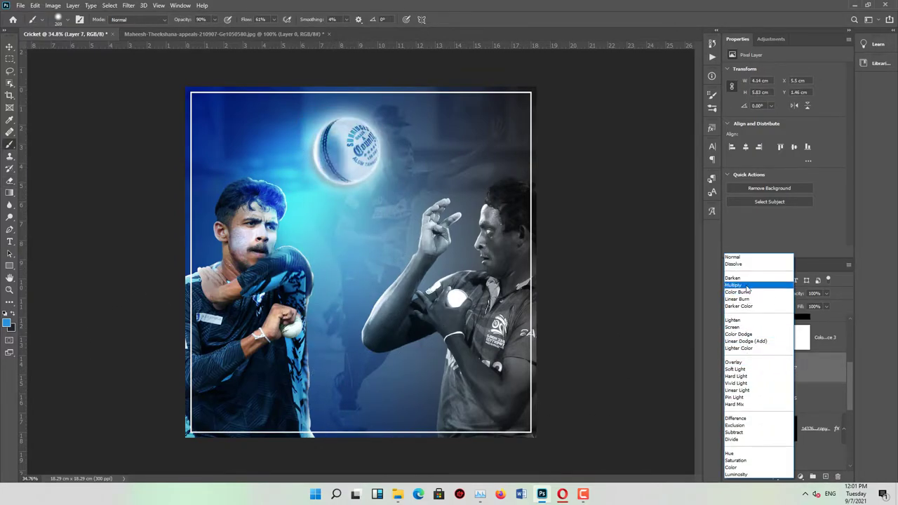
left_click(733, 362)
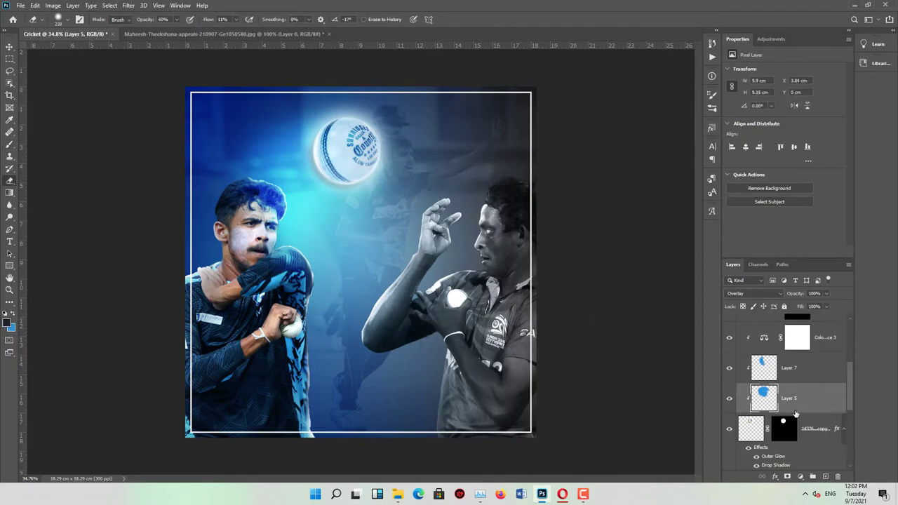
key("Delete")
Lower Layer 6 to 52% opacity and limit its Blend If range
left_click(729, 428)
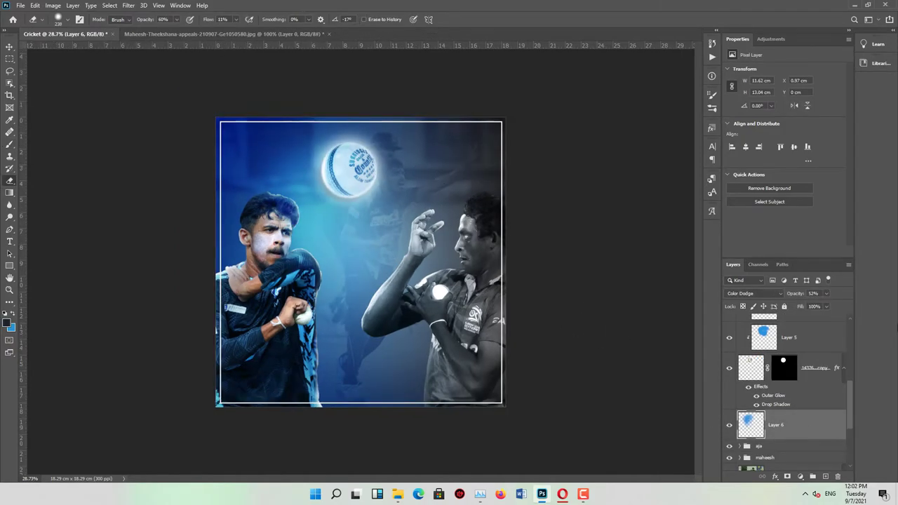
double_click(825, 424)
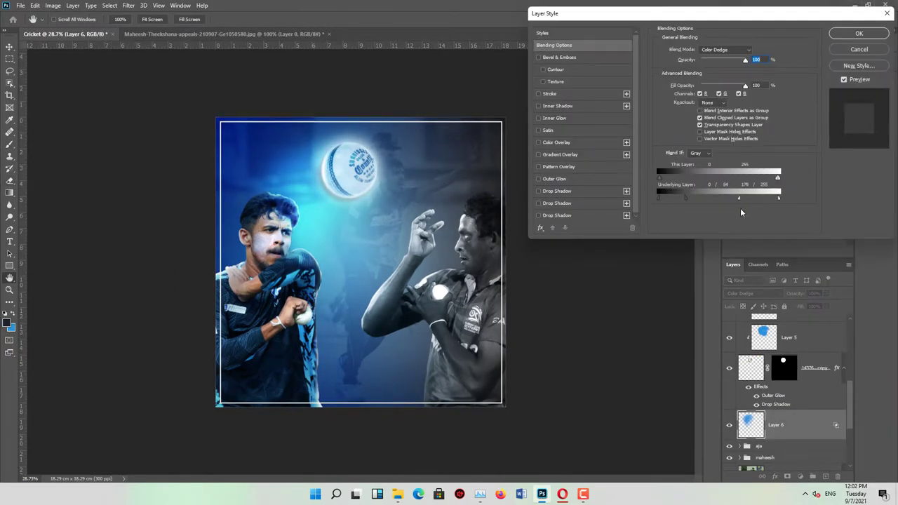
key("Return")
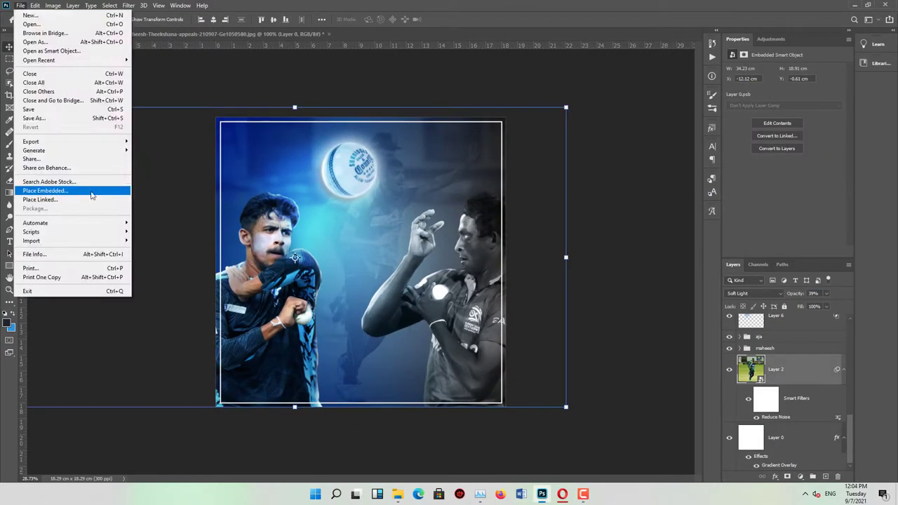
Place the Ajantha-Mendis-1 photo, enlarge it, and mask out its banner and bottom text
left_click(92, 195)
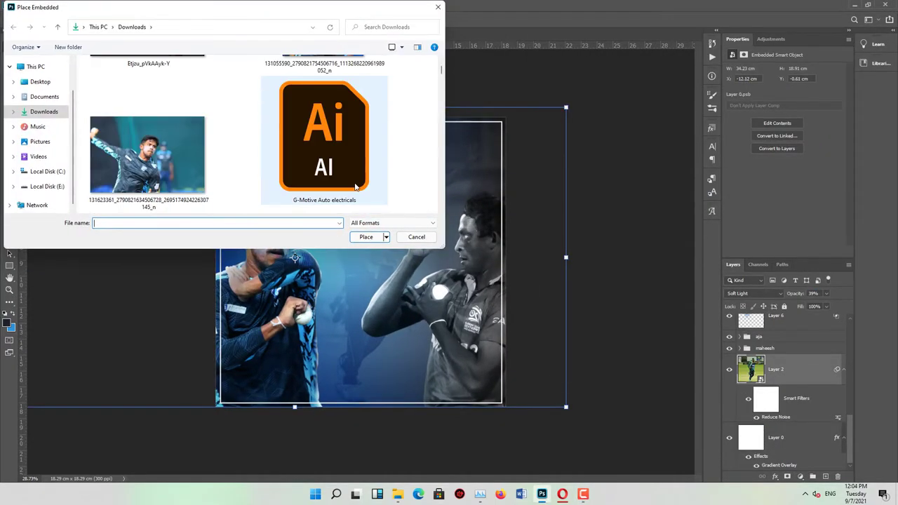
double_click(321, 123)
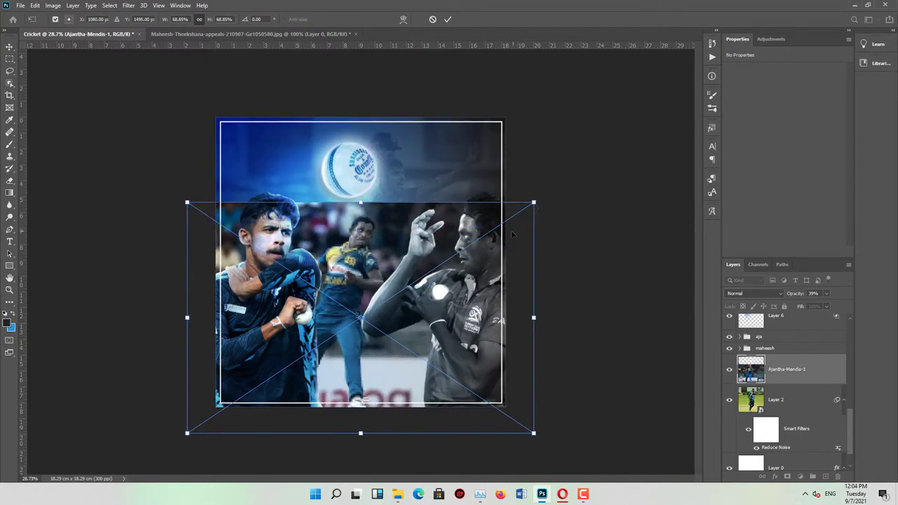
left_click_drag(385, 229, 393, 320)
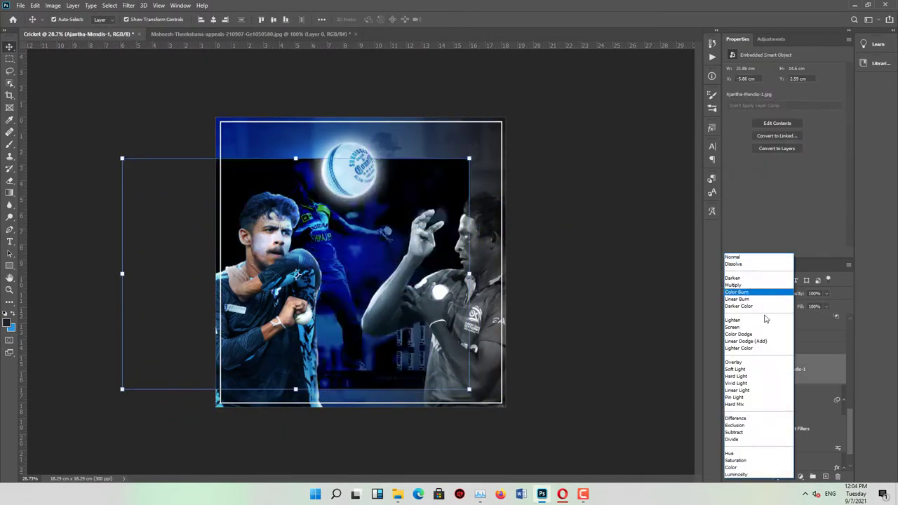
key("b")
key("x")
left_click_drag(449, 211, 357, 141)
left_click_drag(351, 330, 438, 410)
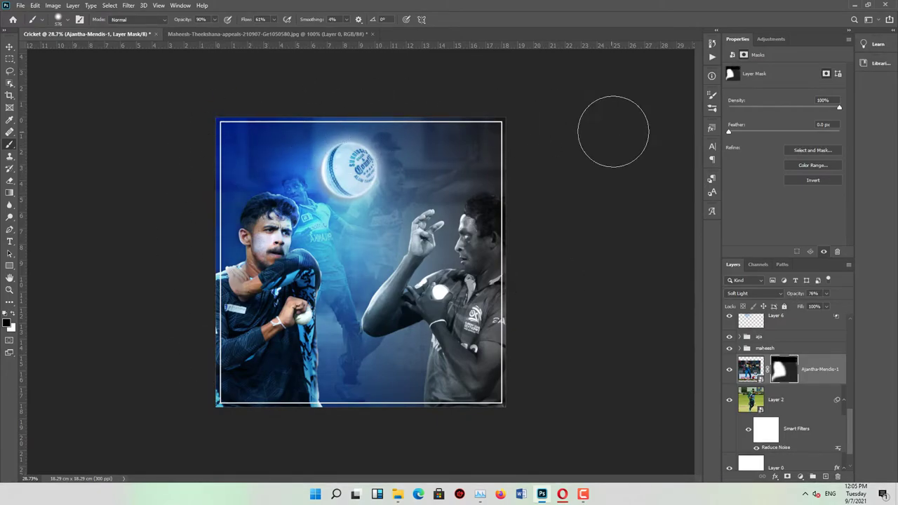
Mask Layer 2, group it with the new photo, and convert Group 1 to a Smart Object
left_click(816, 393)
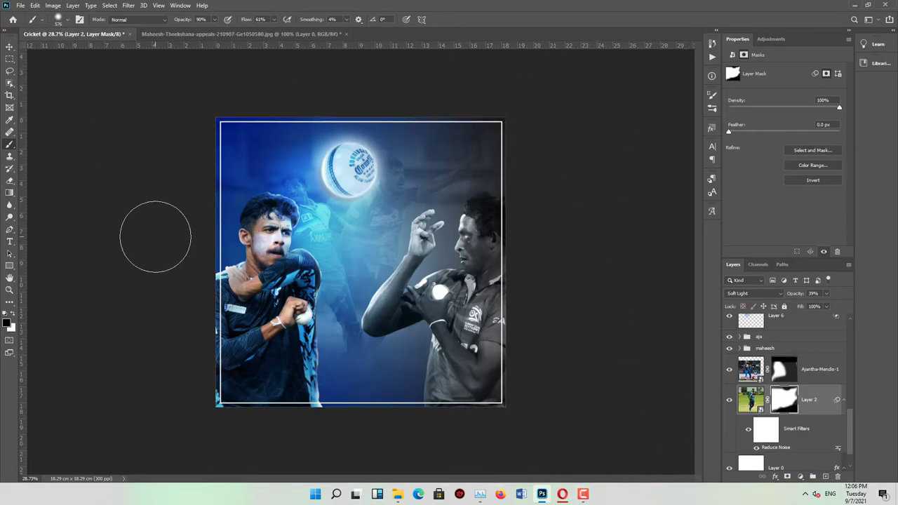
left_click(814, 369, "shift")
key("ctrl+g")
right_click(809, 419)
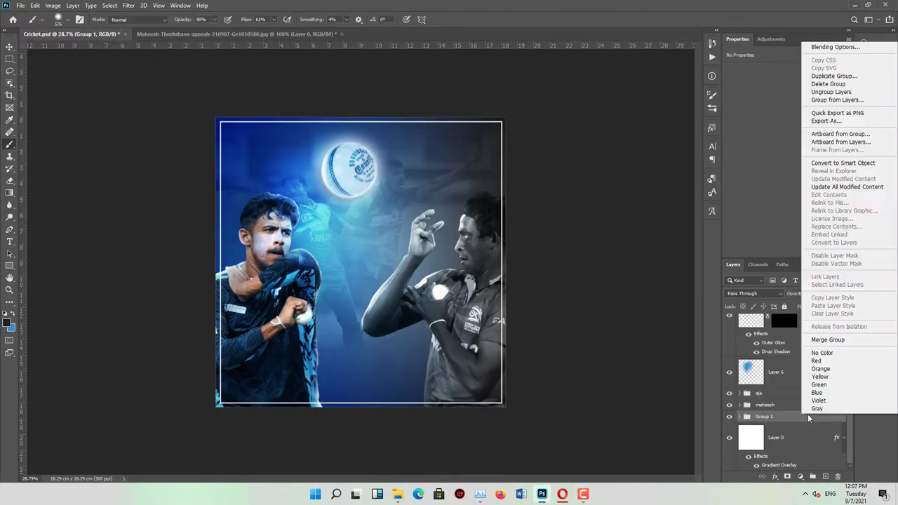
left_click(832, 163)
Set the smart object to Soft Light and apply a Gaussian Blur
left_click(754, 294)
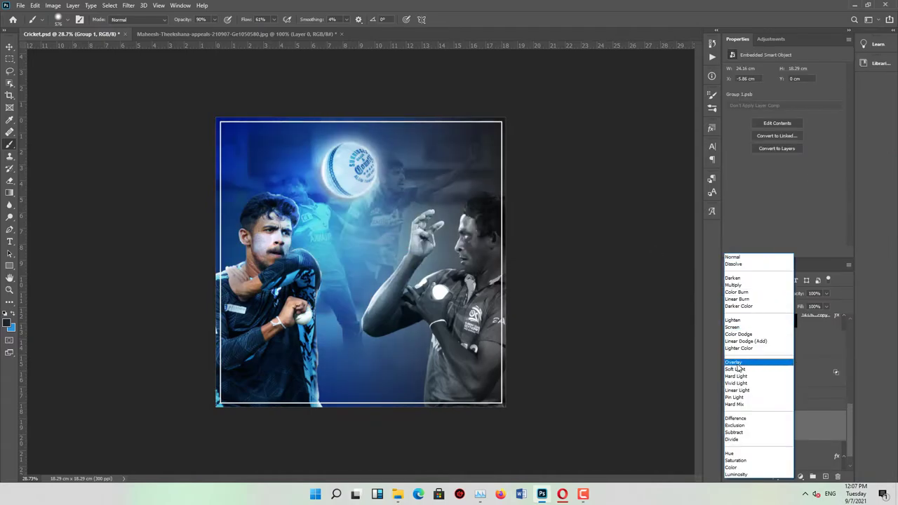
left_click(742, 368)
left_click(128, 5)
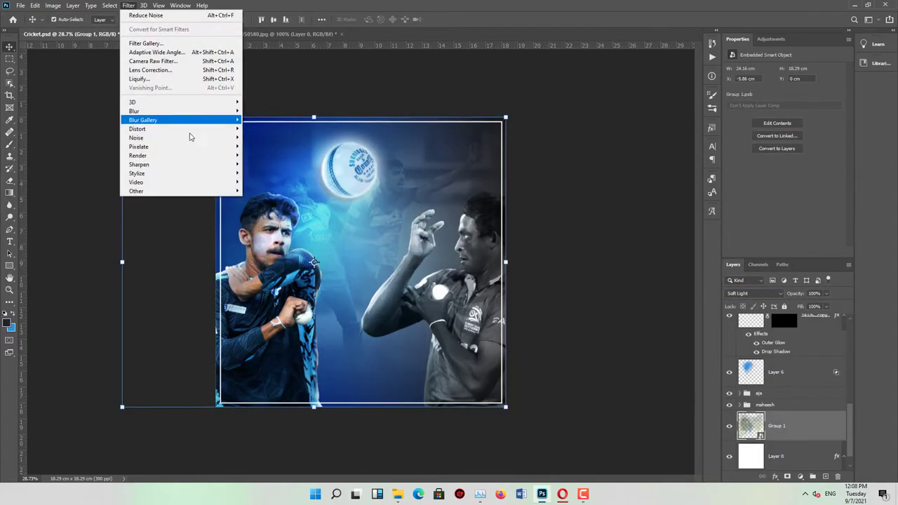
left_click(280, 149)
left_click(726, 120)
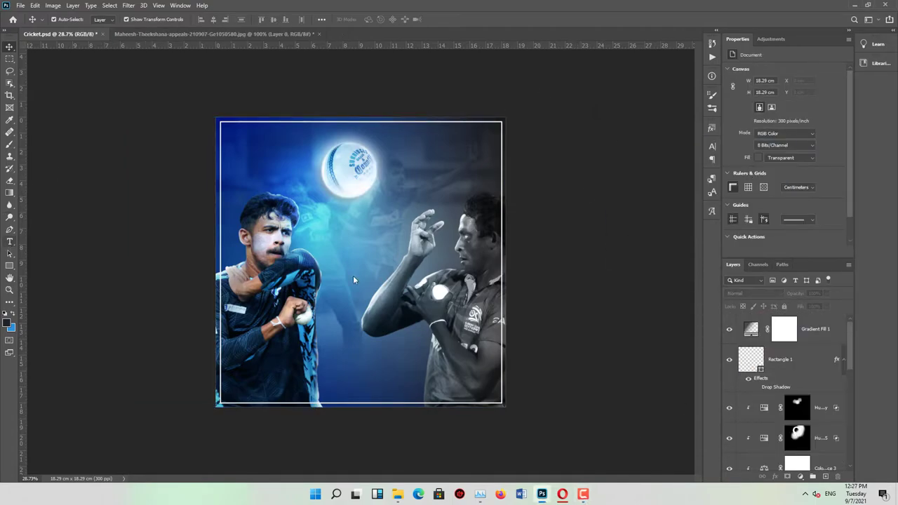
Replace the Lorem Ipsum placeholder with the THE SHADOW OF title in SF Sports Night NS
left_click(10, 241)
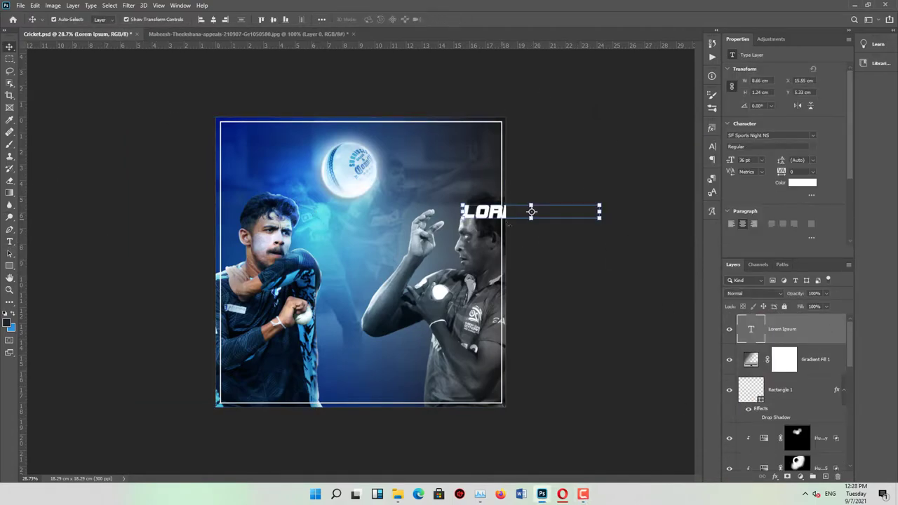
left_click_drag(443, 219, 412, 220)
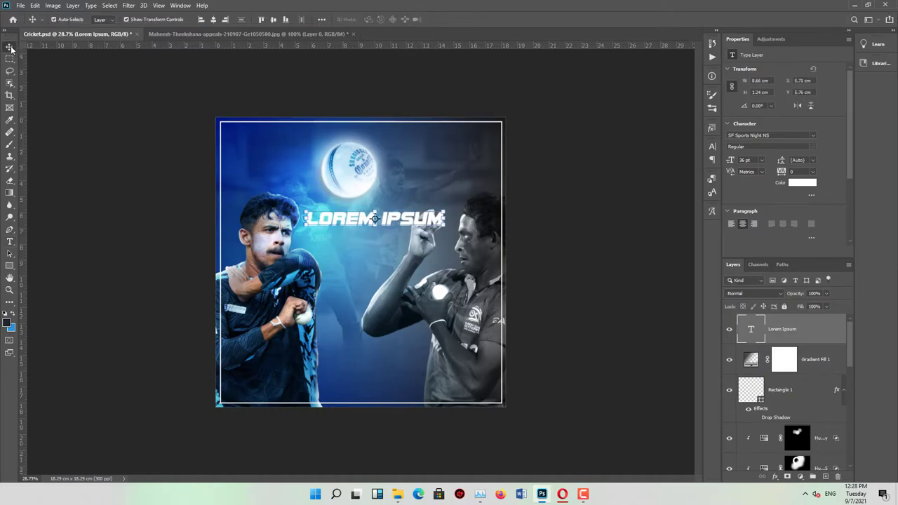
scroll(344, 234, "up", 1)
type("THE SHADOW")
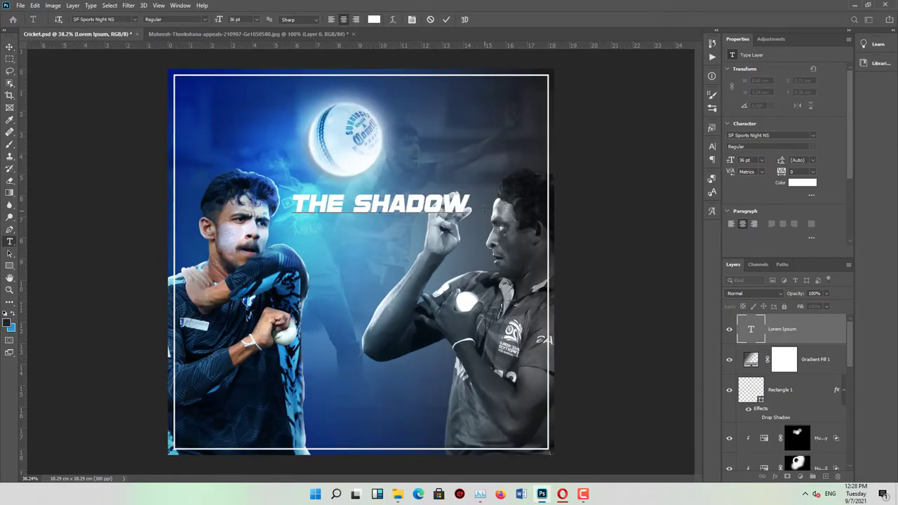
key("BackSpace")
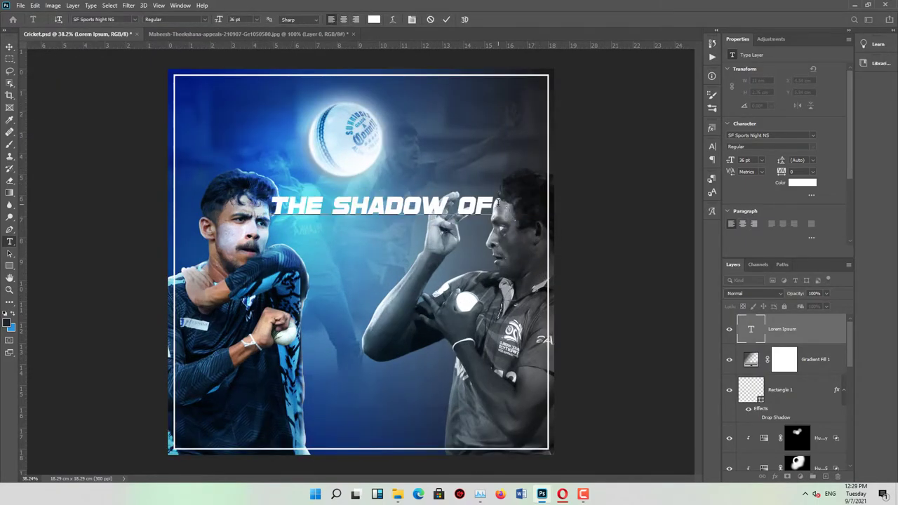
type("AJANTHA MENDIS")
left_click(447, 19)
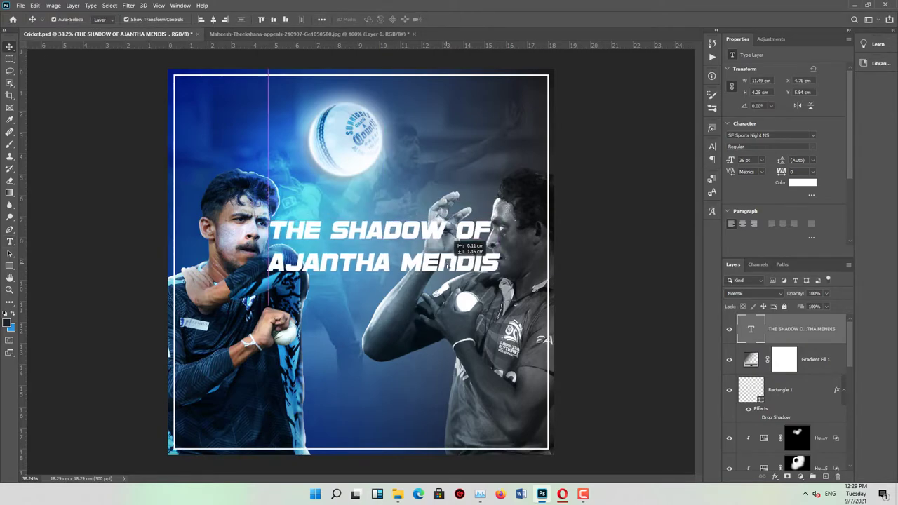
left_click(813, 135)
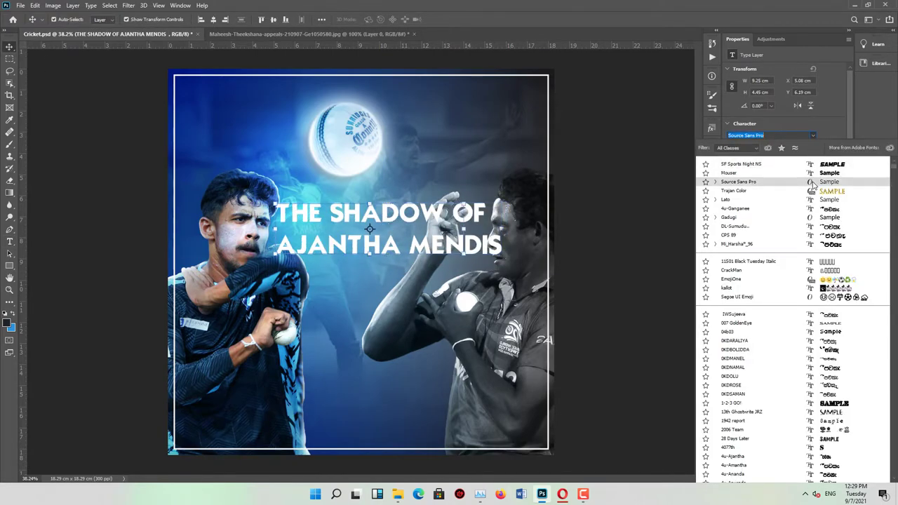
left_click(741, 163)
Duplicate the title as MAHEESH THEEKSHANA and move it to the lower left
key("ctrl+j")
left_click_drag(379, 231, 378, 320)
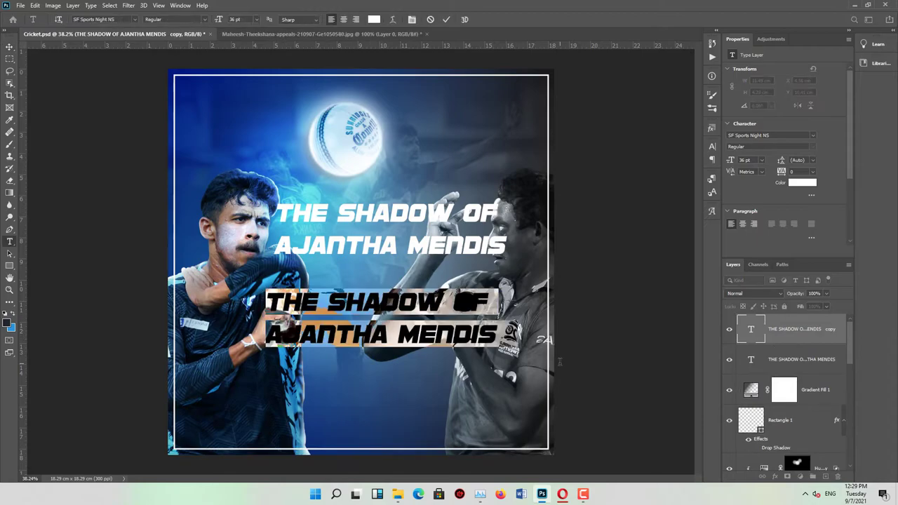
type("MAHEESH")
key("ctrl+Return")
left_click_drag(324, 332, 345, 421)
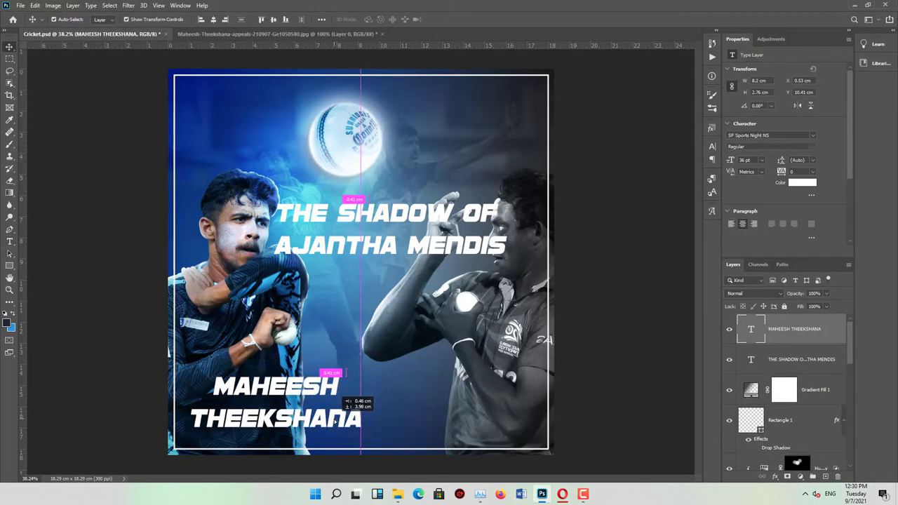
Shrink the THE SHADOW OF line and move AJANTHA MENDIS down beside the other name
left_click(386, 212)
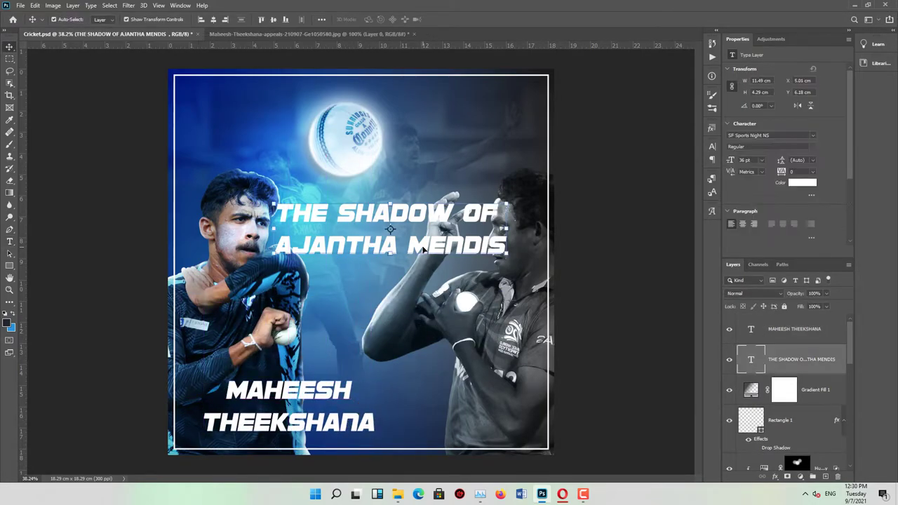
key("t")
left_click_drag(275, 212, 542, 212)
left_click_drag(223, 25, 209, 20)
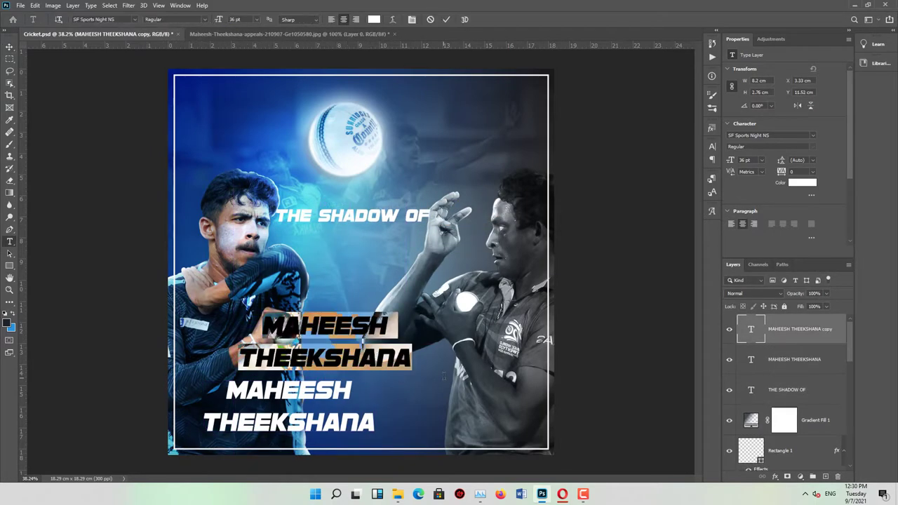
type("AJANTHA MENDIS")
left_click(9, 47)
mouse_move(330, 331)
left_mouse_down()
mouse_move(365, 393)
mouse_move(322, 360)
left_mouse_up()
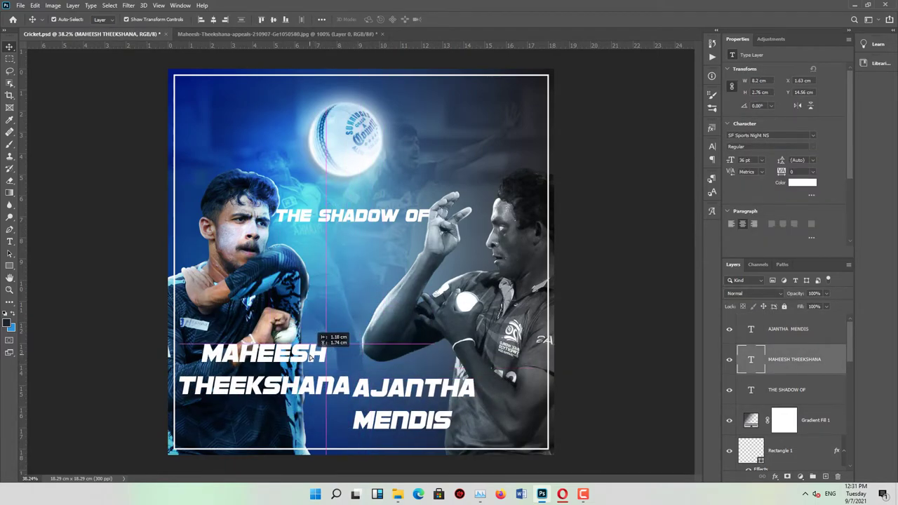
Arrange the names, with a much smaller THE SHADOW OF placed above AJANTHA MENDIS
left_click_drag(417, 393, 461, 397)
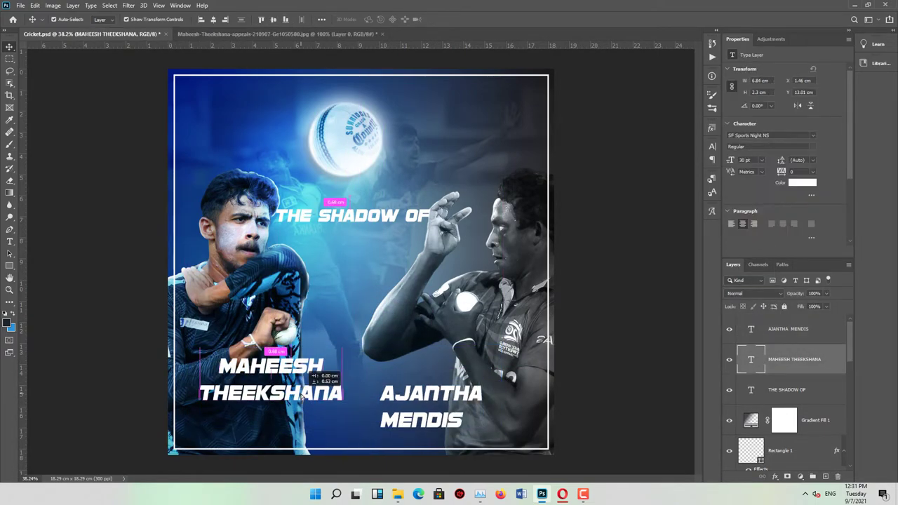
left_click(402, 431)
left_click(786, 389)
left_click(761, 160)
mouse_move(360, 219)
left_mouse_down()
mouse_move(426, 377)
mouse_move(438, 375)
left_mouse_up()
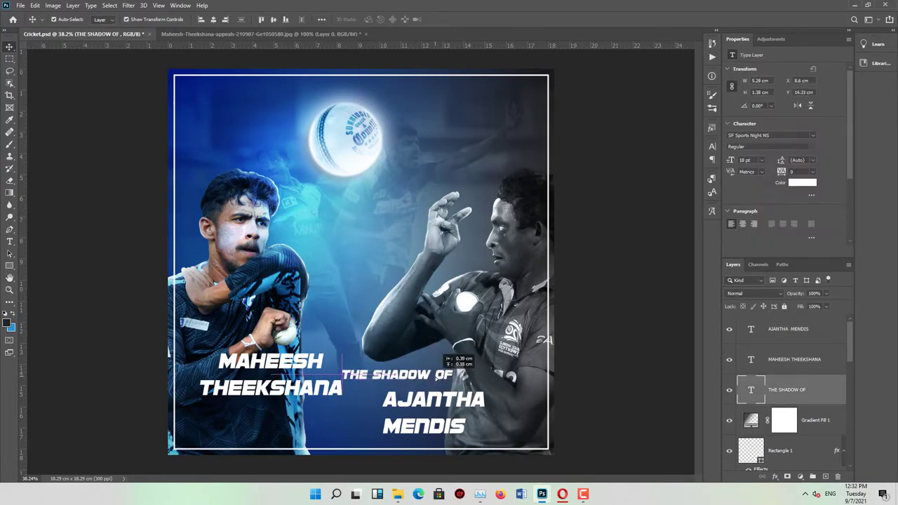
left_click_drag(432, 421, 432, 425)
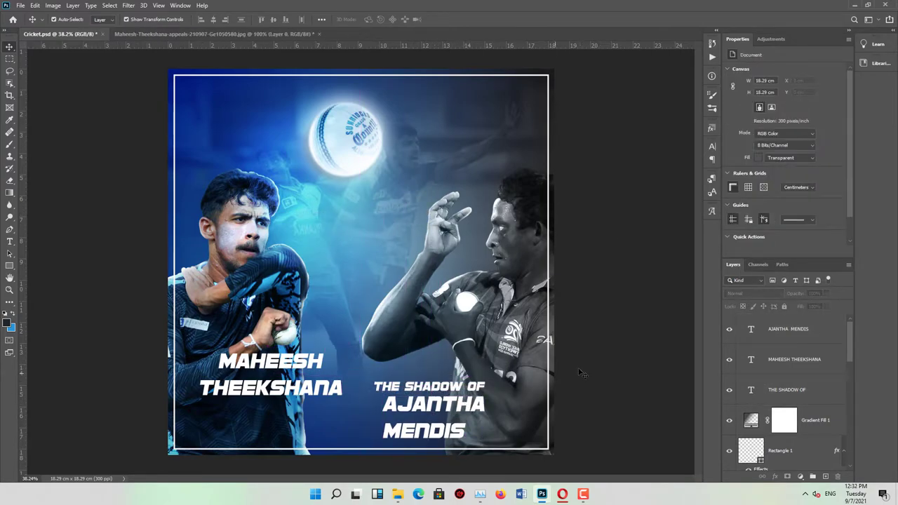
Type the WELCOME TO THE ANCESTRAL HOME OF SPIN BOWLING caption and set it in Battlestar
left_click(416, 387)
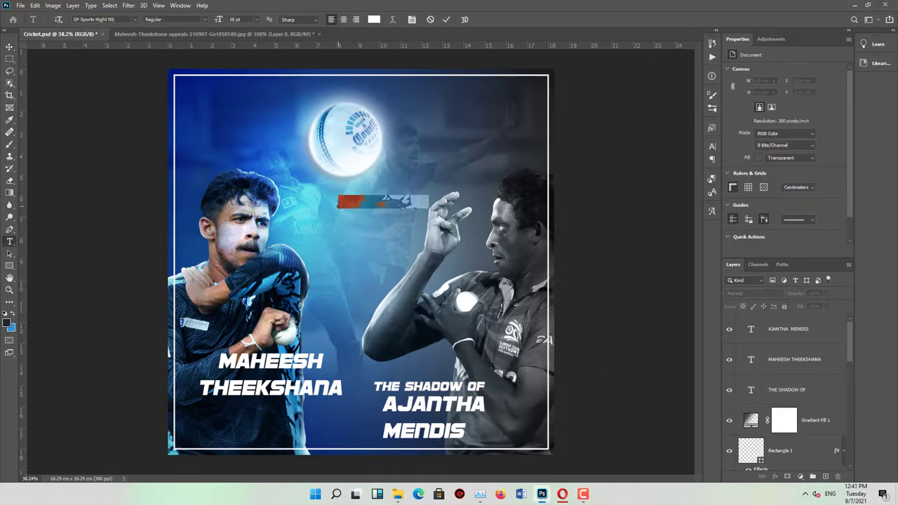
type("WELCOME TO")
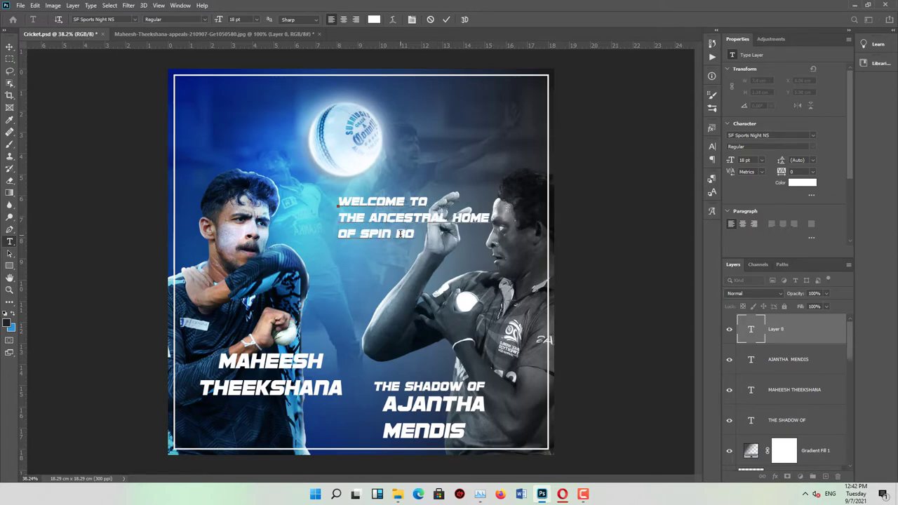
key("ctrl+a")
left_click(812, 135)
scroll(819, 393, "down", 3)
scroll(821, 371, "down", 3)
scroll(824, 351, "down", 3)
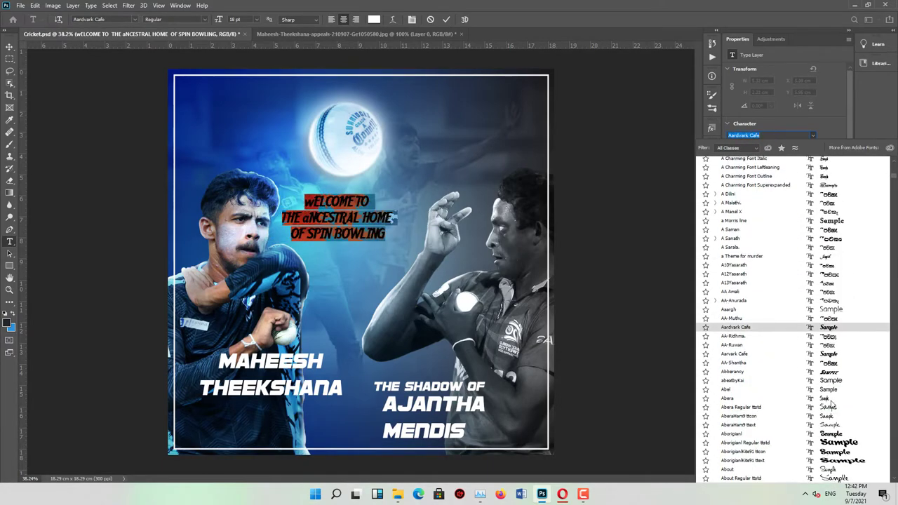
scroll(831, 323, "down", 3)
scroll(835, 305, "down", 5)
scroll(835, 336, "down", 5)
scroll(833, 372, "down", 5)
scroll(834, 400, "down", 5)
scroll(834, 412, "down", 5)
scroll(833, 409, "down", 5)
scroll(834, 404, "down", 5)
scroll(834, 400, "down", 5)
scroll(835, 400, "down", 5)
scroll(836, 410, "down", 5)
scroll(838, 419, "down", 5)
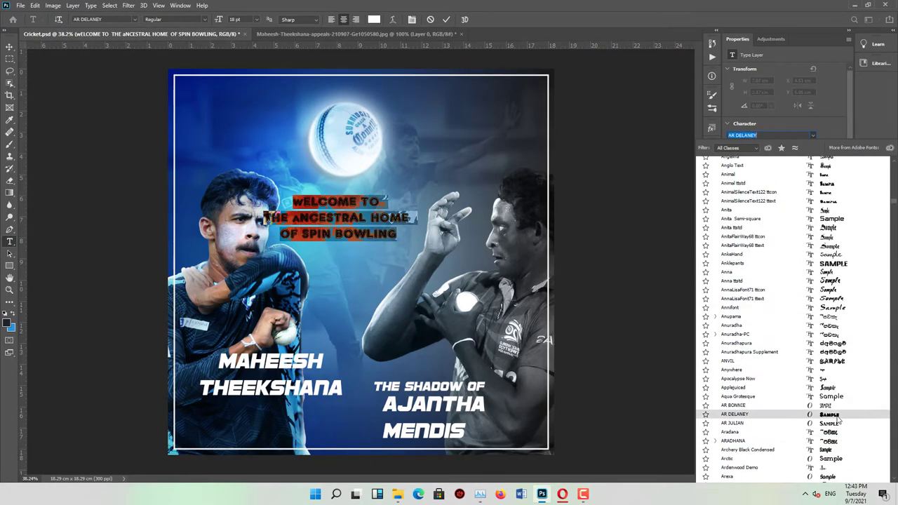
scroll(838, 419, "down", 5)
scroll(839, 439, "down", 5)
scroll(840, 467, "down", 5)
scroll(841, 466, "down", 3)
left_click(835, 449)
Scale the welcome caption down and centre it beneath the ball
key("ctrl+t")
left_click_drag(544, 191, 429, 210)
mouse_move(395, 256)
left_mouse_down()
mouse_move(414, 211)
mouse_move(385, 235)
mouse_move(393, 259)
mouse_move(411, 246)
left_mouse_up()
key("Return")
scroll(379, 240, "down", 1)
scroll(379, 239, "up", 1)
key("ctrl+t")
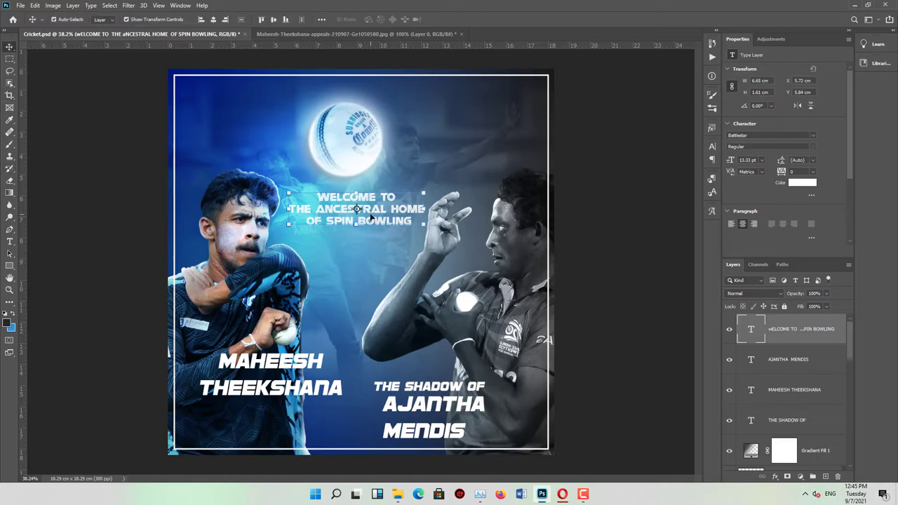
Warp the welcome caption into an arc and nudge it into place
left_click(534, 149)
left_click(533, 161)
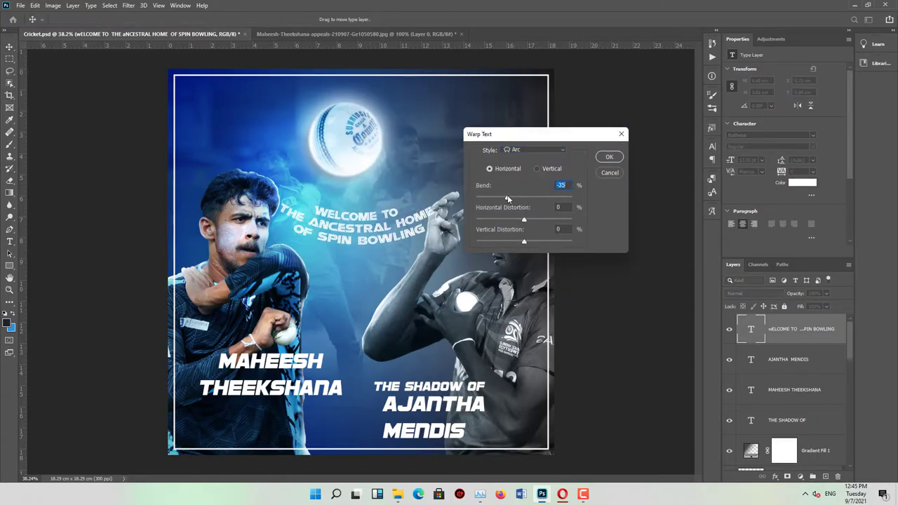
key("Return")
left_click_drag(435, 170, 439, 164)
left_click(563, 184)
Move THE SHADOW OF text left and down and AJANTHA MENDIS right and down
left_click(432, 383)
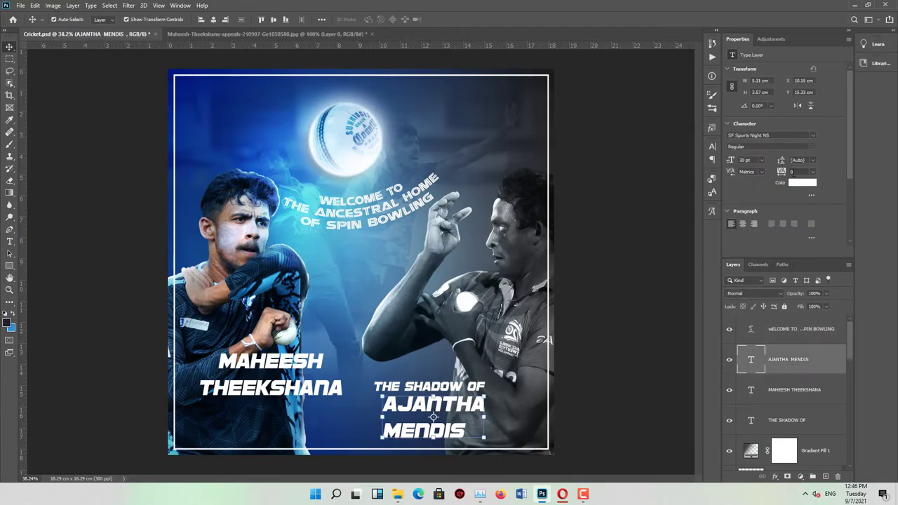
left_click(270, 374)
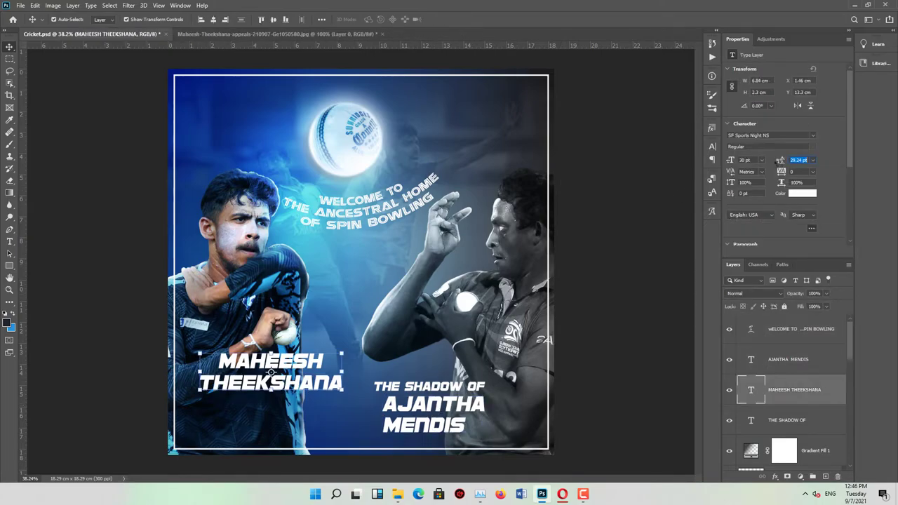
left_click_drag(421, 386, 339, 407)
left_click_drag(435, 405, 460, 411)
left_click(593, 363)
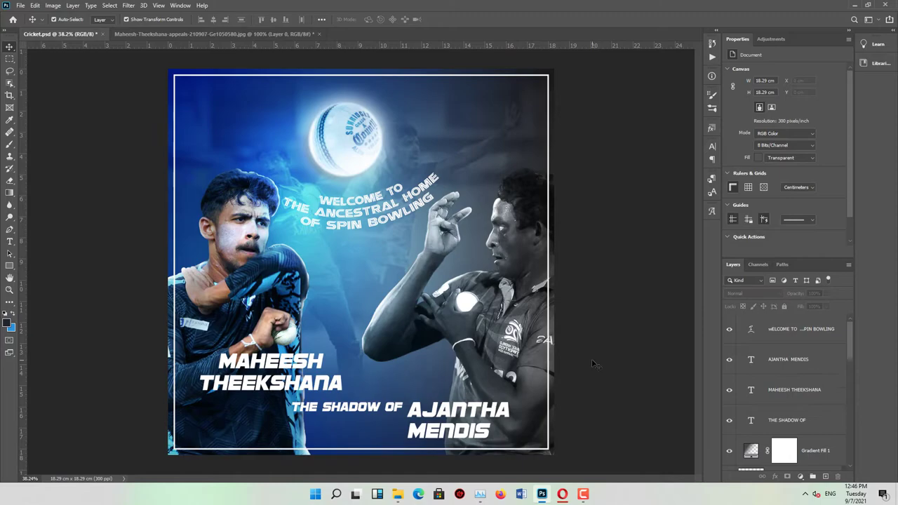
Tilt the welcome caption more steeply and give it a drop shadow and SN_TurquoiseDelight gradient overlay
left_click_drag(365, 200, 401, 176)
left_click(608, 162)
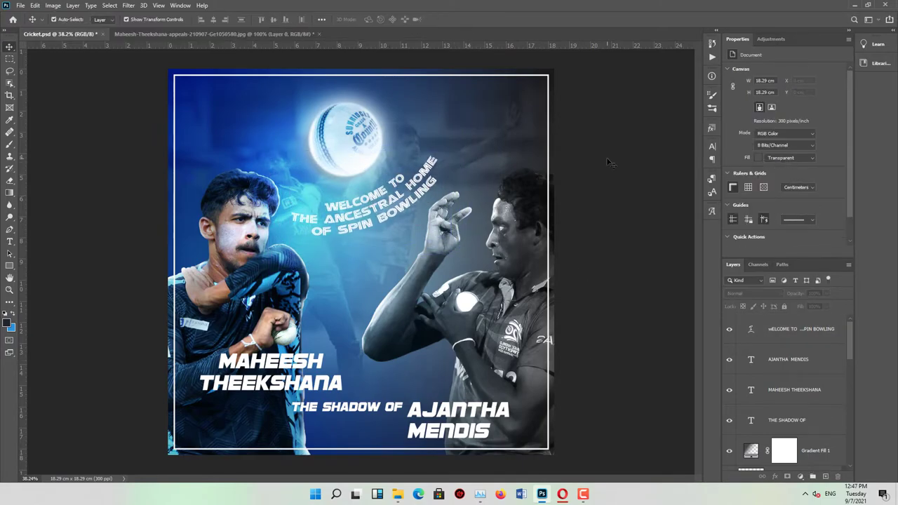
double_click(831, 328)
left_click(557, 215)
mouse_move(383, 204)
left_mouse_down()
mouse_move(395, 213)
mouse_move(414, 201)
left_mouse_up()
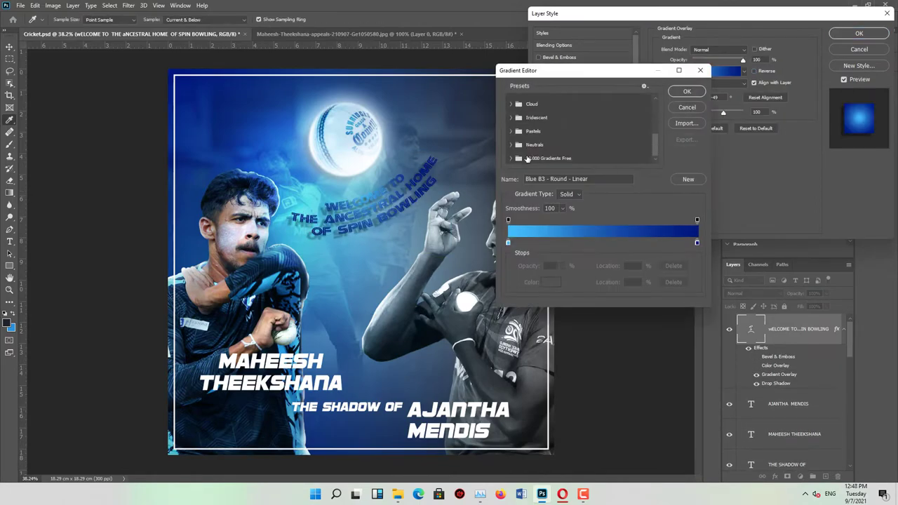
left_click(528, 158)
left_click(640, 162)
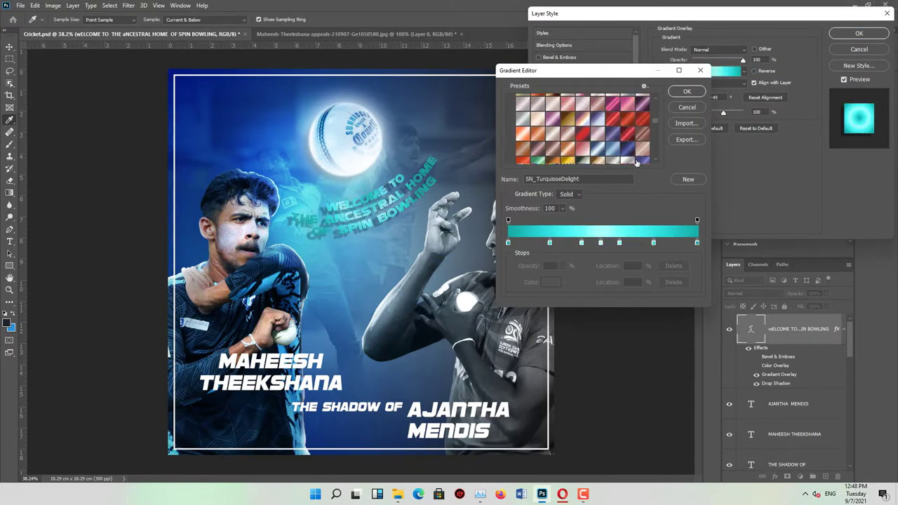
left_click(640, 163)
key("Return")
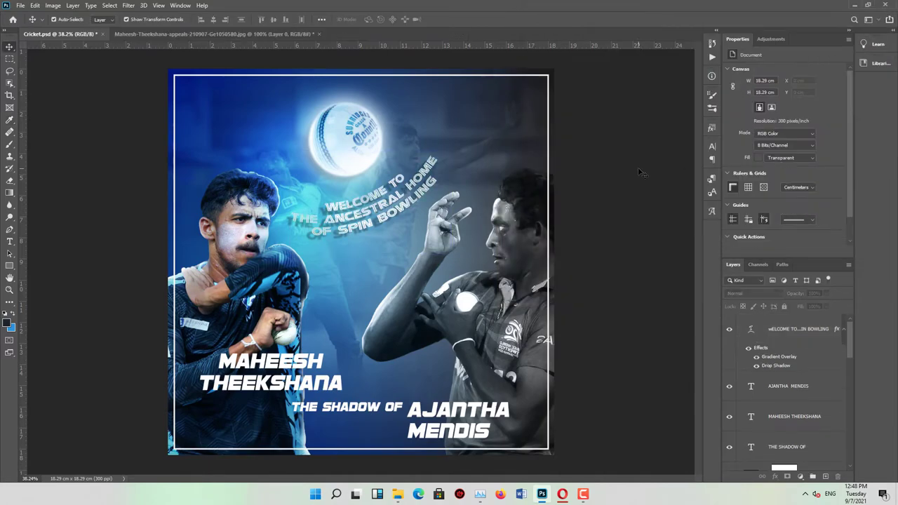
left_click(398, 252)
key("ctrl+t")
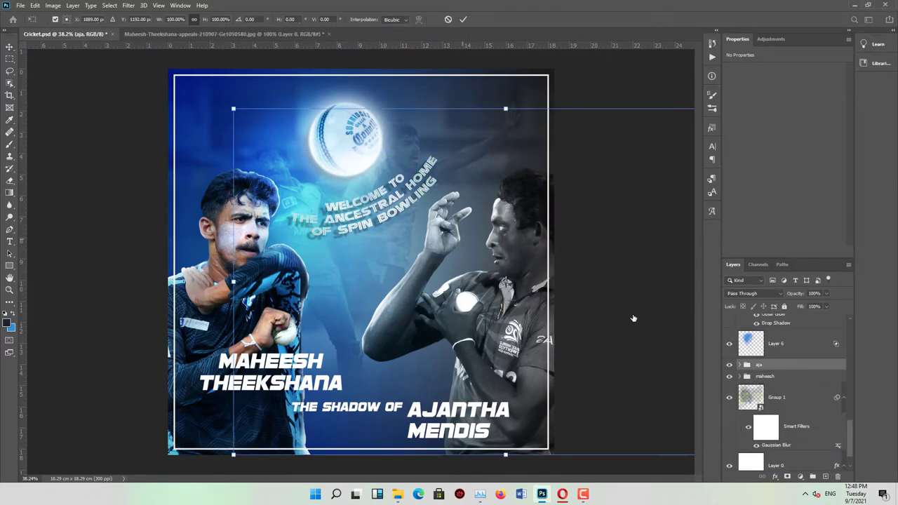
Try enlarging the Ajantha and Maheesh photos, then undo back to their original sizes
left_click_drag(234, 108, 202, 90)
key("Return")
left_click(765, 376)
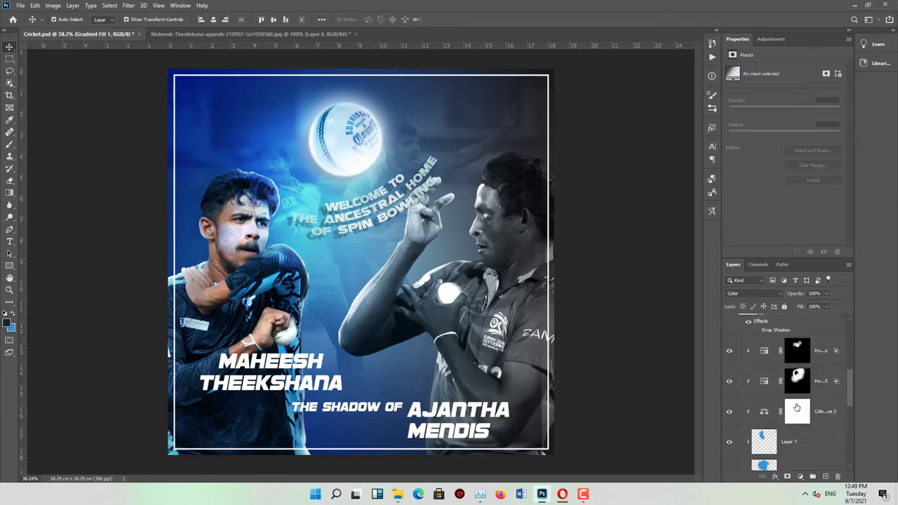
key("ctrl+t")
left_click_drag(438, 87, 458, 64)
left_click_drag(305, 260, 330, 267)
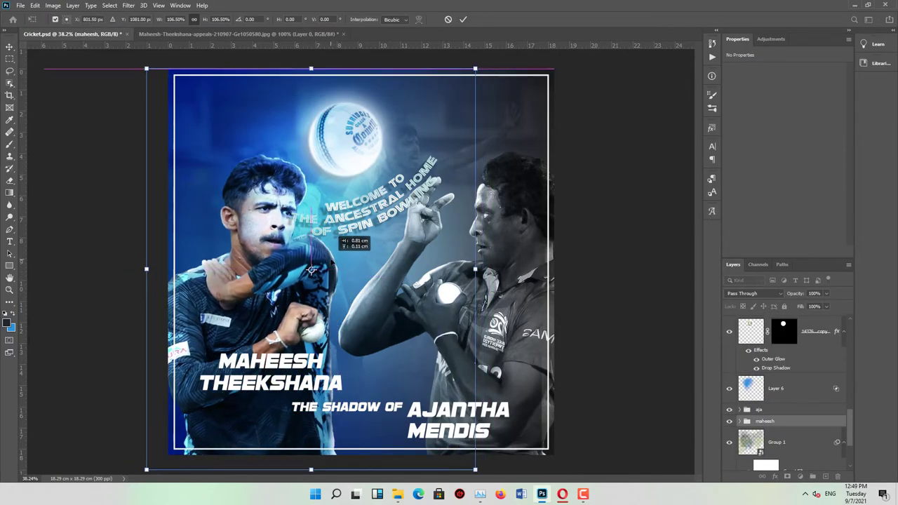
key("ctrl+z")
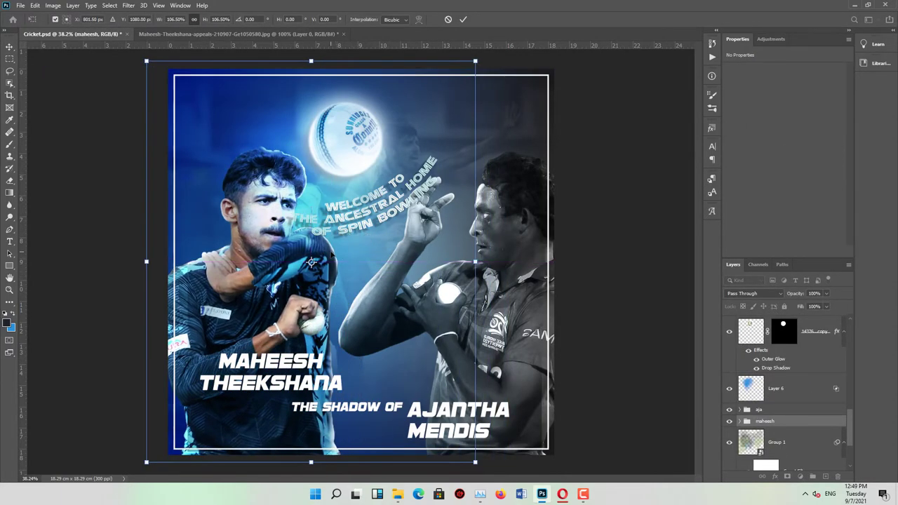
key("ctrl+z")
key("Escape")
key("ctrl+z")
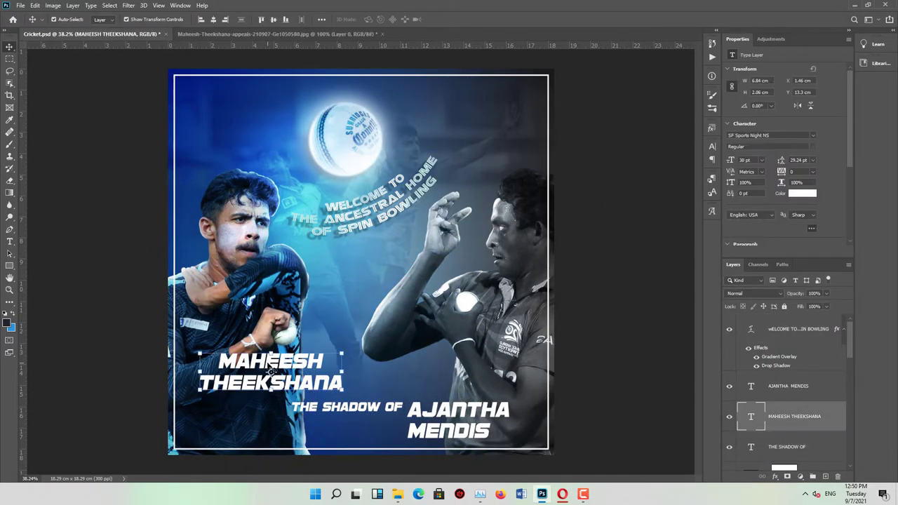
Add a drop shadow to the AJANTHA MENDIS name text
left_click(789, 385)
double_click(821, 387)
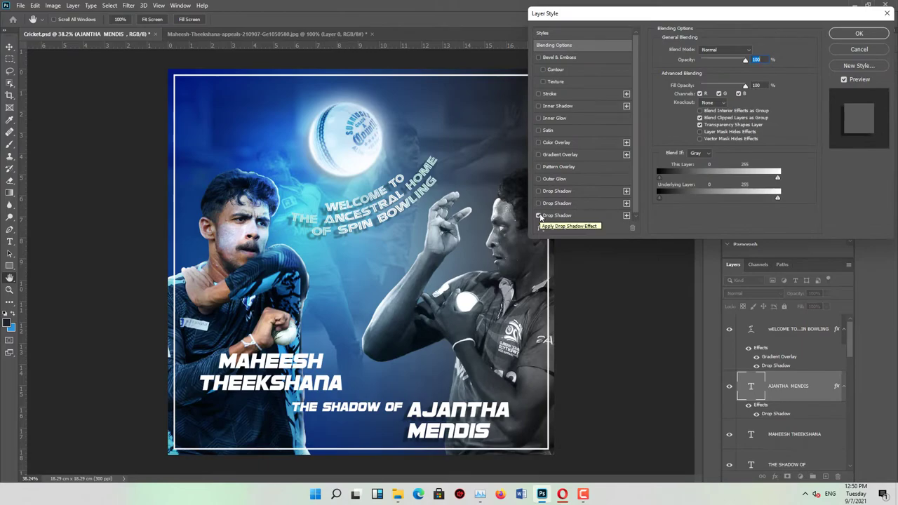
left_click(860, 33)
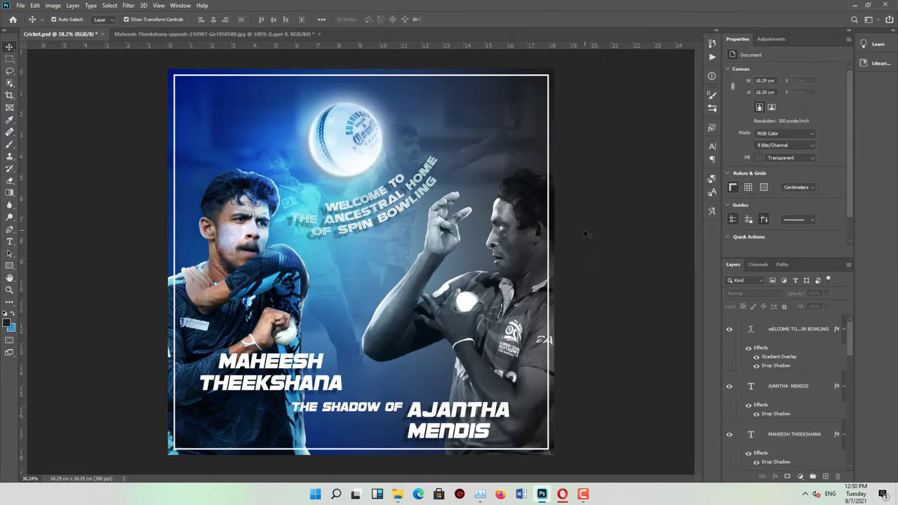
left_click(751, 372)
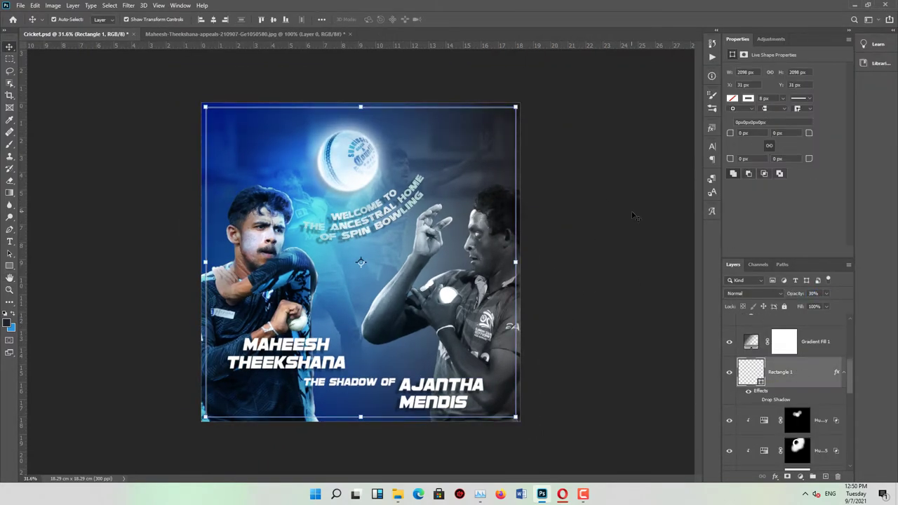
Place smoke PNG 118 from the exclusive HD PNG collection folder onto the poster
left_click(755, 293)
left_click(800, 371, "ctrl")
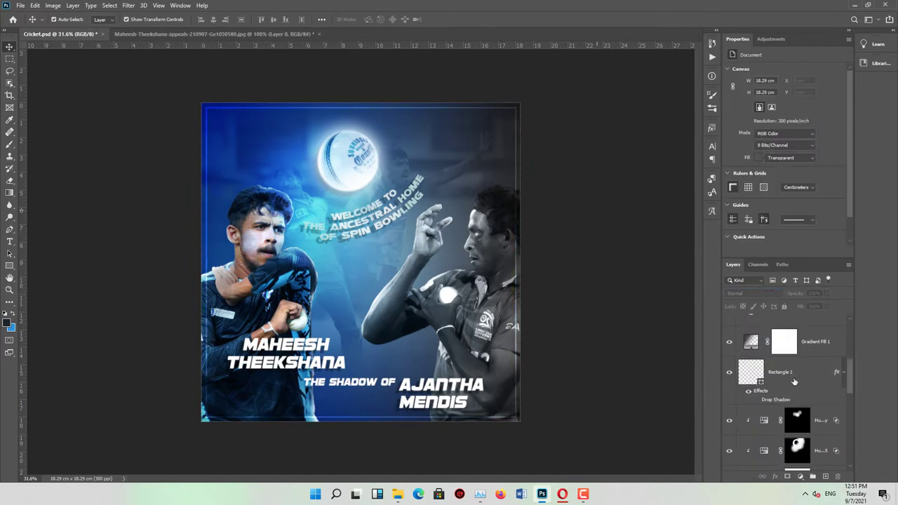
left_click(409, 251)
left_click(21, 5)
left_click(74, 189)
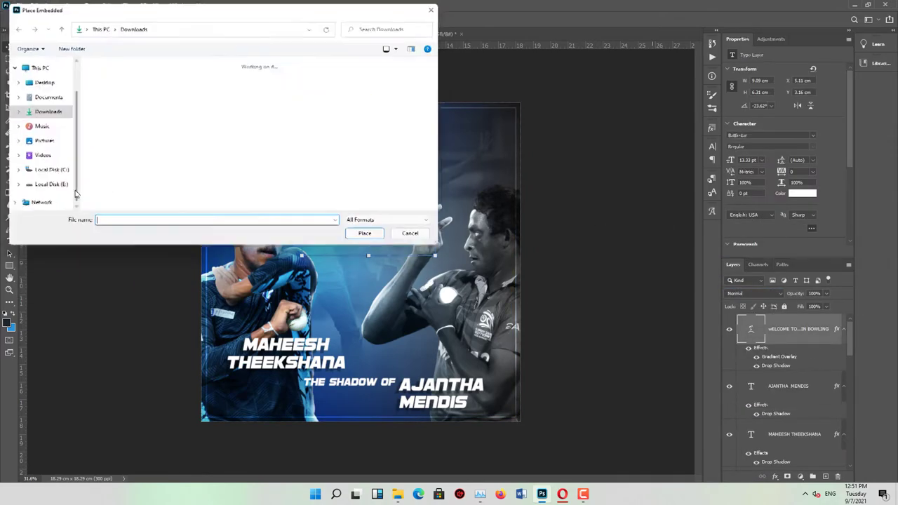
scroll(77, 194, "down", 5)
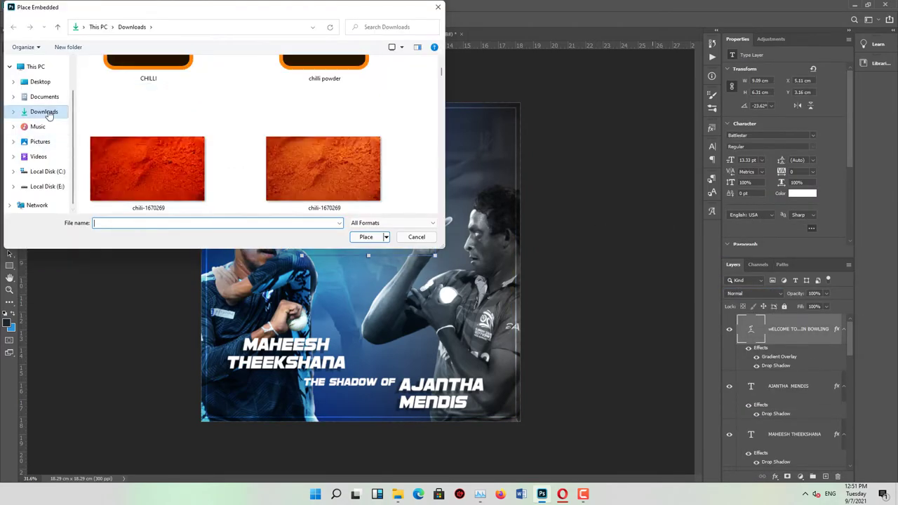
scroll(77, 194, "down", 5)
scroll(77, 193, "down", 5)
left_click(47, 186)
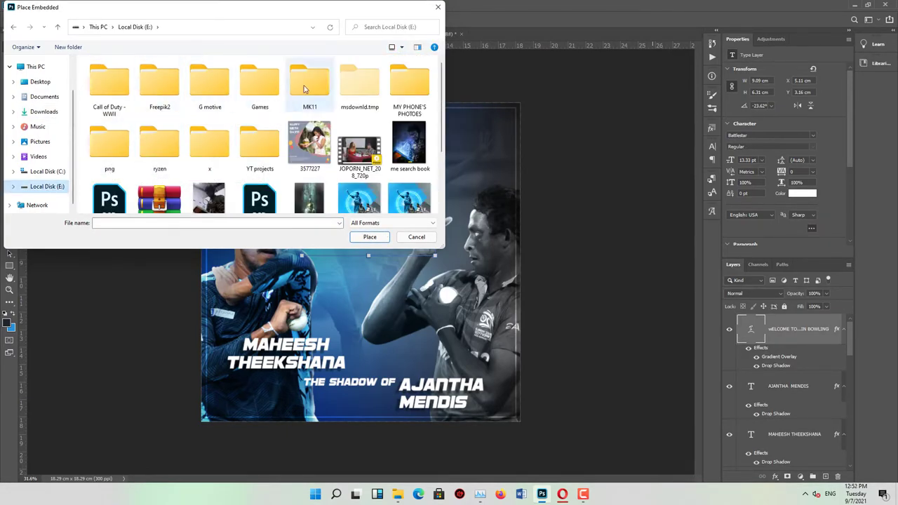
double_click(160, 143)
double_click(153, 84)
key("alt+Left")
double_click(126, 85)
scroll(313, 177, "down", 10)
scroll(314, 178, "down", 10)
scroll(314, 178, "down", 5)
scroll(314, 178, "up", 2)
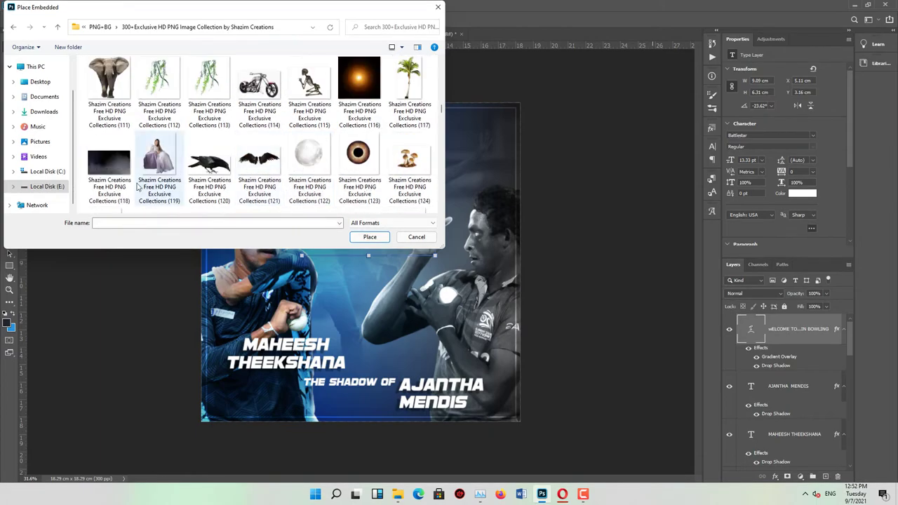
double_click(109, 160)
key("Return")
Add a layer mask to the smoke layer and invert it to hide the haze
key("b")
left_click(787, 476)
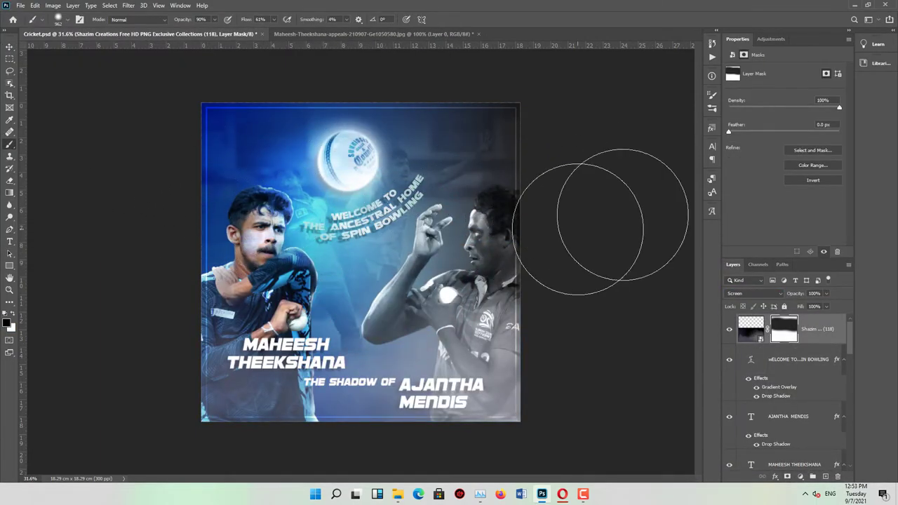
key("ctrl+i")
key("v")
left_click(574, 193)
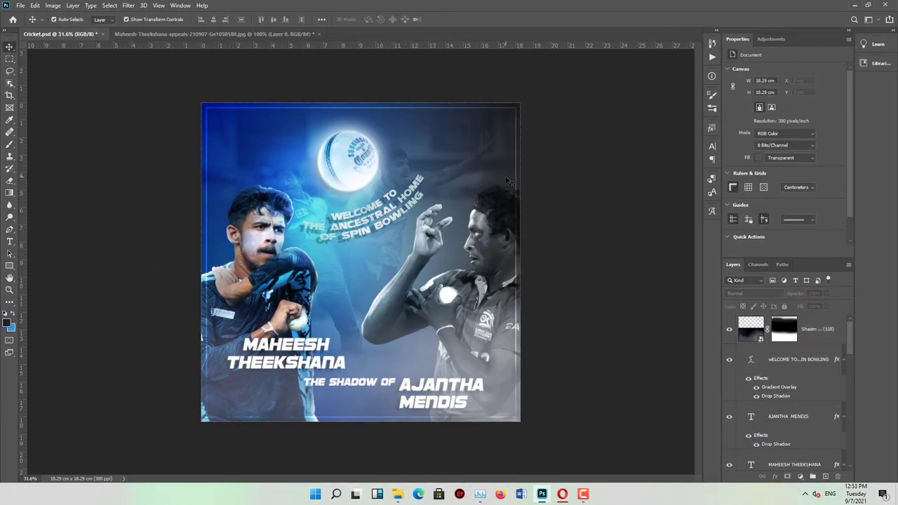
Hide the welcome text and shift the Ajantha photo about 2 cm left
left_click(729, 359)
left_click(765, 368)
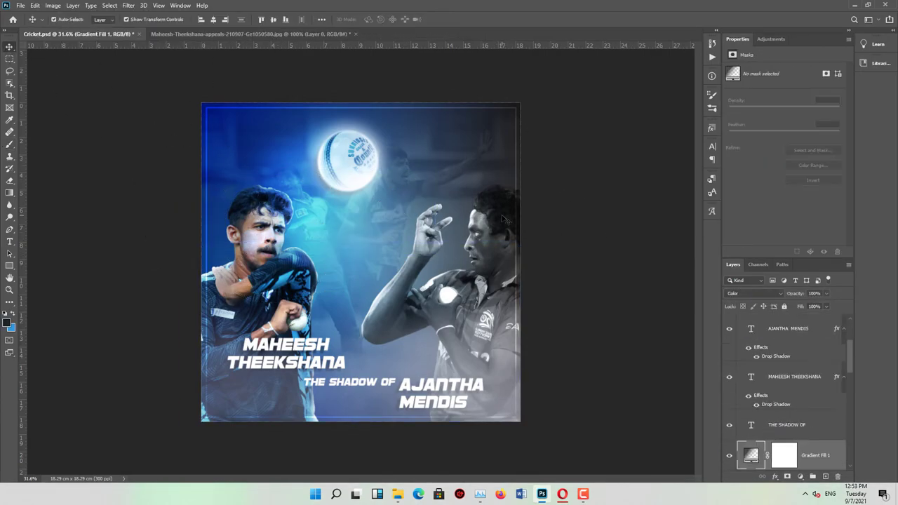
key("ctrl+t")
mouse_move(494, 294)
left_mouse_down()
mouse_move(457, 294)
mouse_move(453, 303)
mouse_move(466, 296)
left_mouse_up()
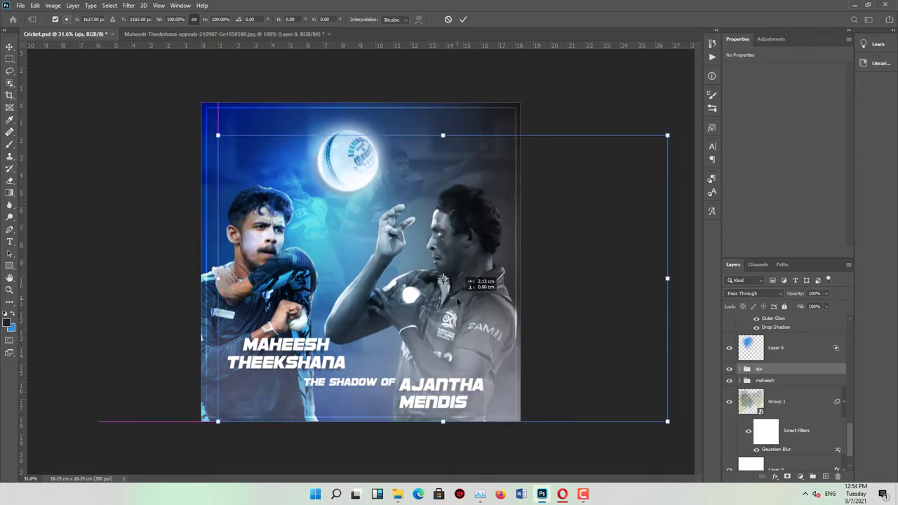
key("Return")
Hide the colour adjustment on Ajantha and zoom out to view the whole poster
left_click(733, 333)
scroll(734, 454, "down", 2)
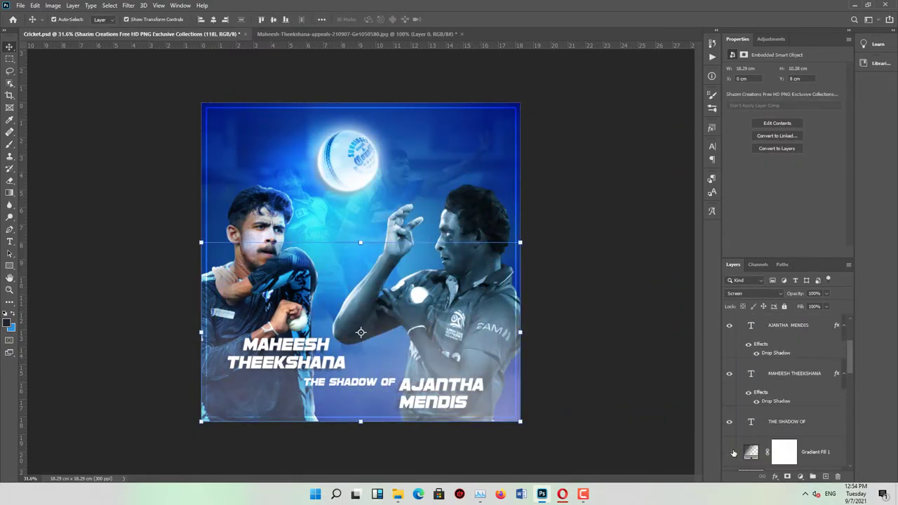
left_click(733, 453)
scroll(733, 421, "down", 2)
left_click(729, 387)
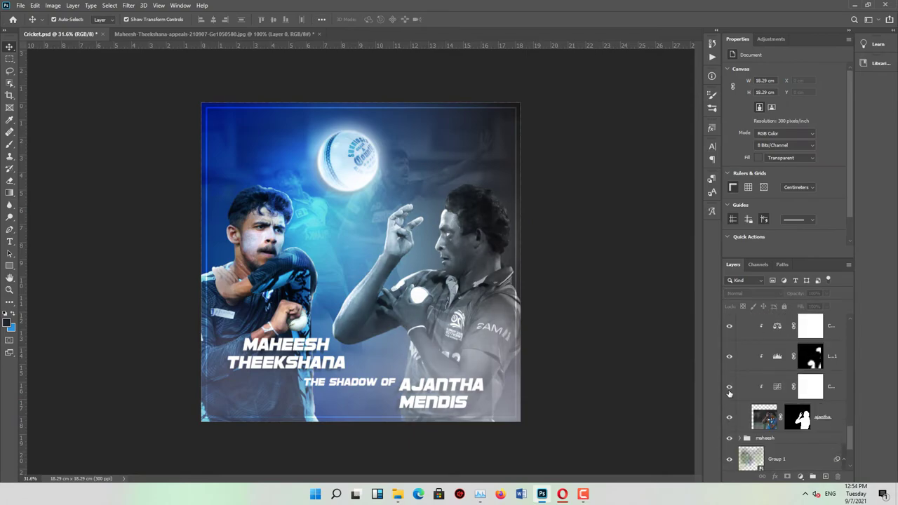
left_click(746, 421)
scroll(745, 421, "down", 2)
key("ctrl+minus")
left_click(540, 343)
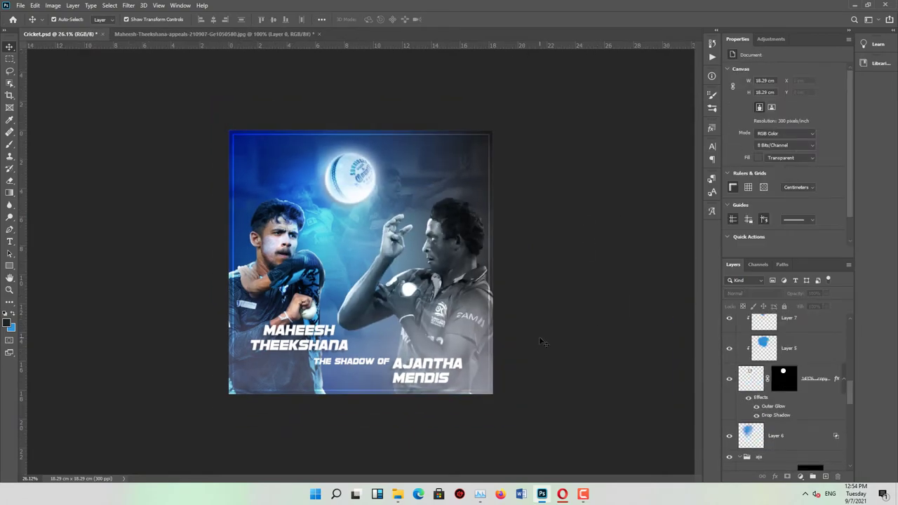
key("ctrl+z")
key("ctrl+z")
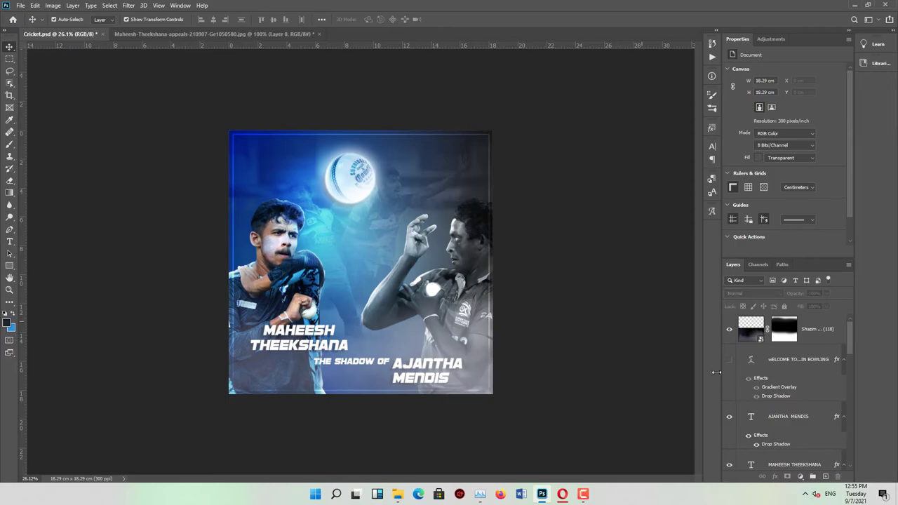
scroll(790, 430, "down", 3)
Move the Ajantha photo about 1 cm left and the Maheesh photo slightly right
left_click(758, 426)
key("ctrl+t")
left_click_drag(463, 302, 447, 302)
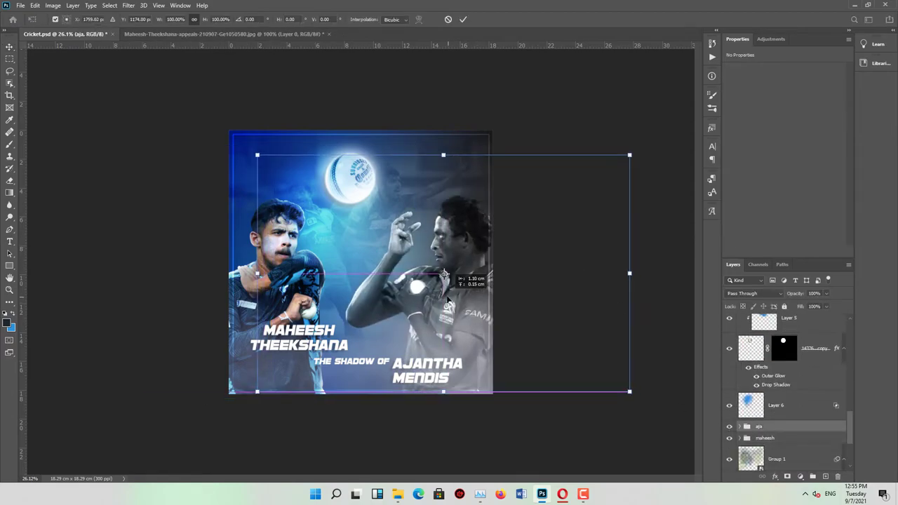
key("Return")
left_click(765, 437)
key("ctrl+t")
left_click_drag(271, 294, 285, 293)
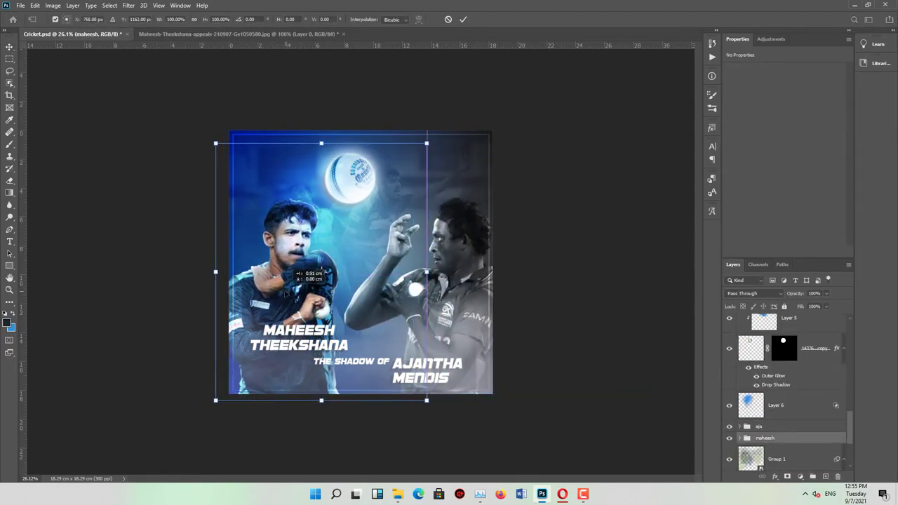
left_click(467, 19)
Shrink Group 2 to about 78% and move it, then shift Group 1 up and right
key("ctrl+g")
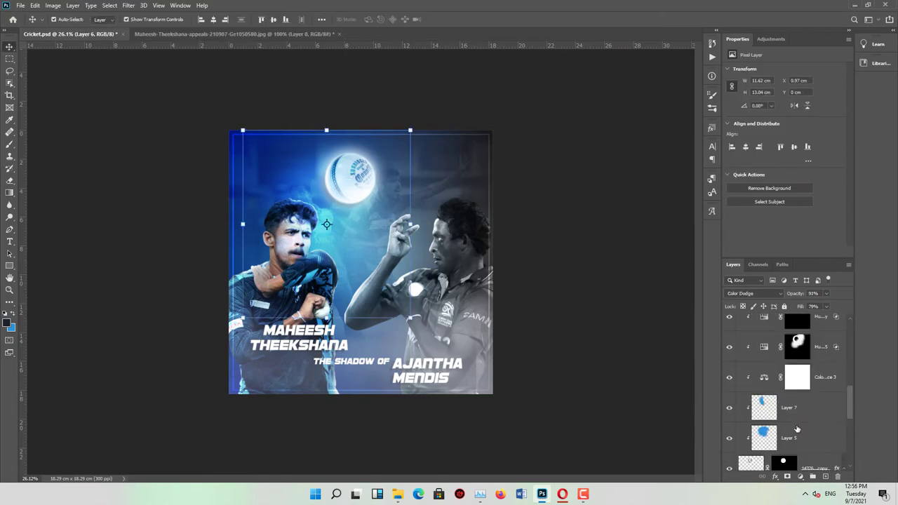
left_click_drag(453, 130, 408, 170)
left_click_drag(321, 211, 353, 223)
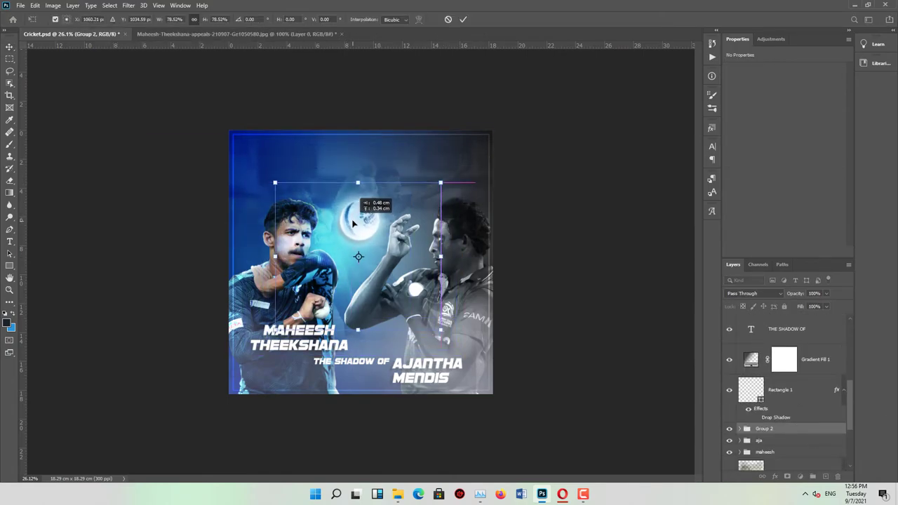
left_click(463, 19)
left_click(418, 193, "ctrl")
key("ctrl+t")
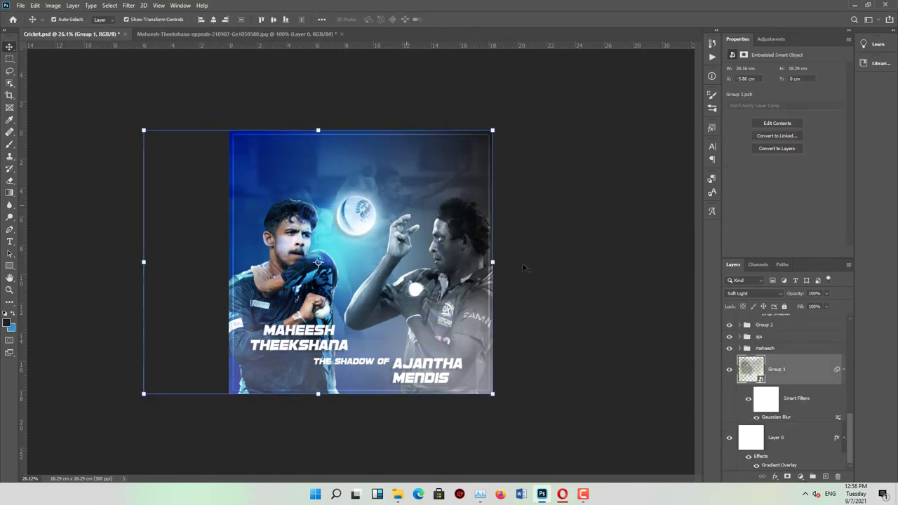
left_click_drag(380, 175, 388, 155)
left_click(546, 184)
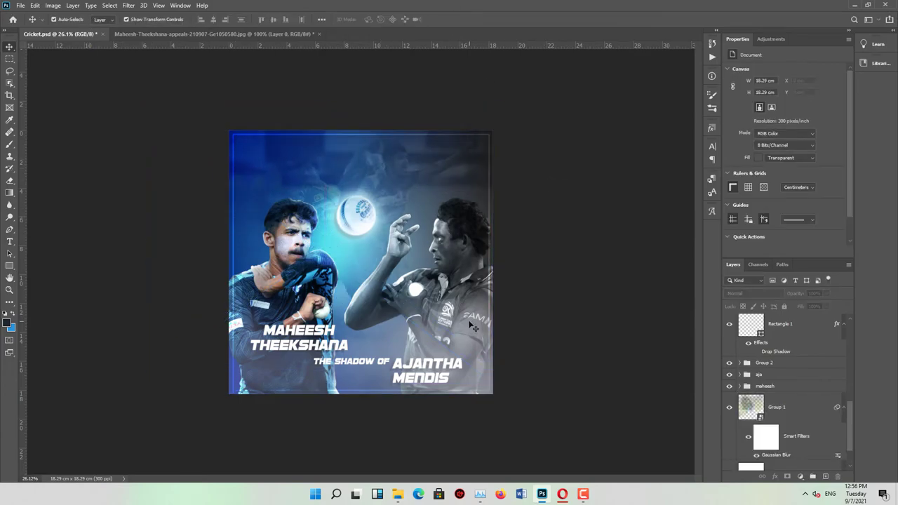
Stamp all visible layers into a new merged Layer 8
key("ctrl+alt+shift+e")
left_click(129, 5)
left_click(153, 61)
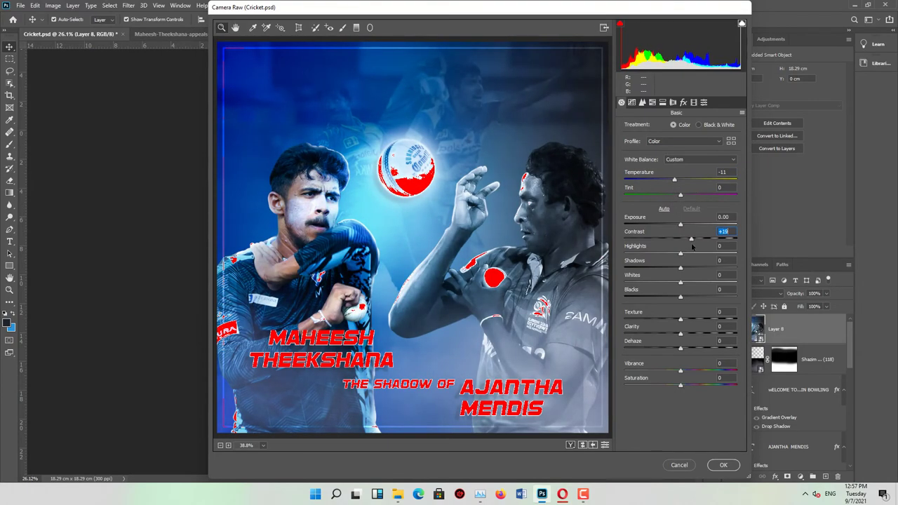
Pull the highlights down and raise the tone curve Lights
mouse_move(685, 254)
left_mouse_down()
mouse_move(649, 254)
mouse_move(671, 268)
left_mouse_up()
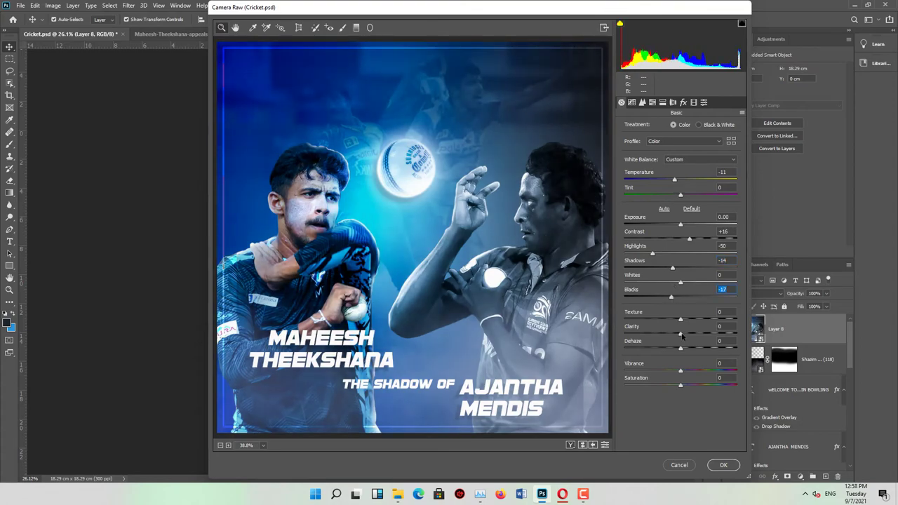
left_click(631, 102)
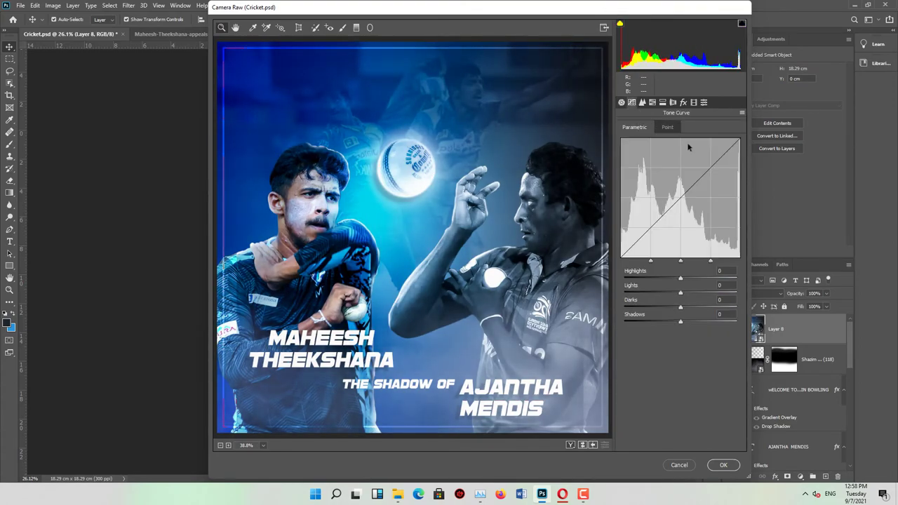
left_click_drag(680, 293, 685, 293)
Add blue split toning to shadows and highlights plus a slight dark edge vignette, then apply
left_click(649, 102)
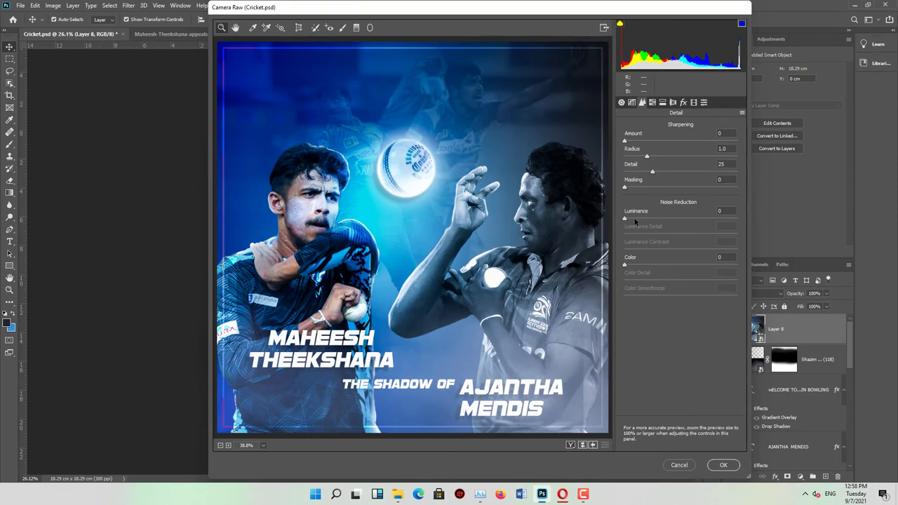
left_click(642, 228)
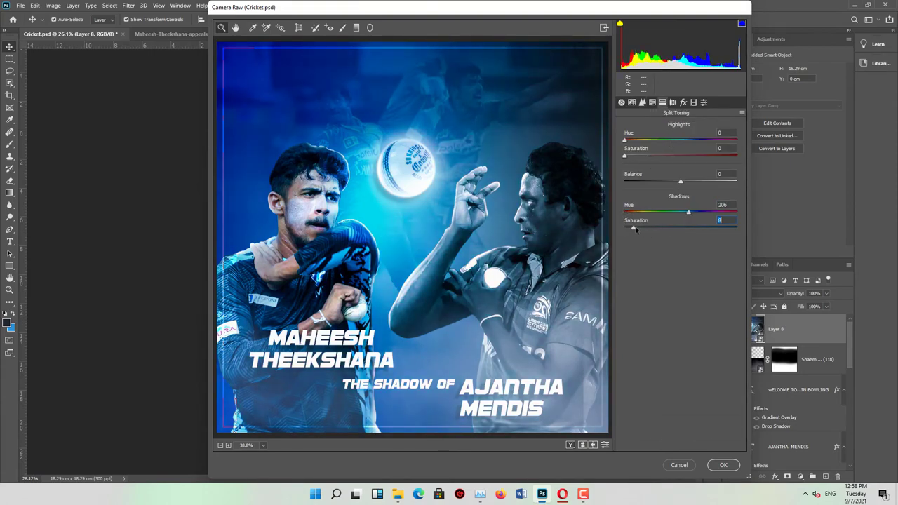
left_click(685, 141)
left_click(651, 156)
left_click(673, 102)
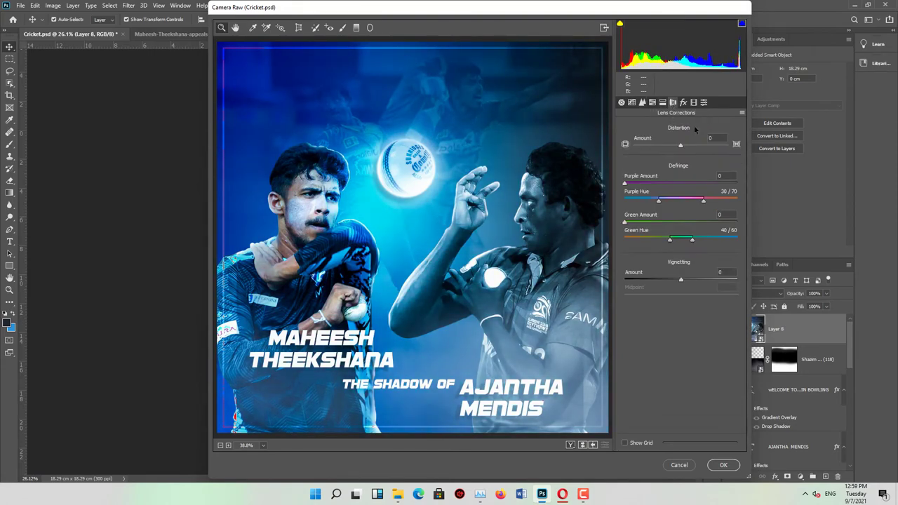
left_click_drag(680, 280, 677, 284)
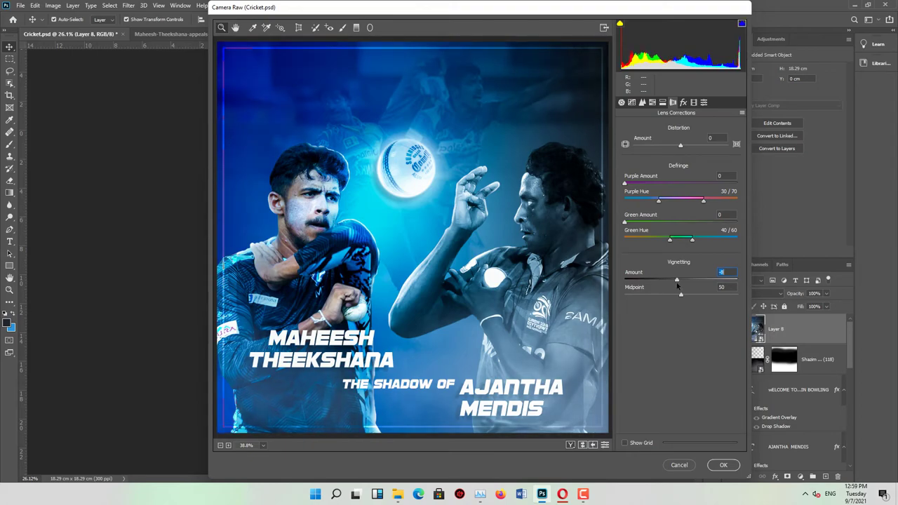
left_click(727, 465)
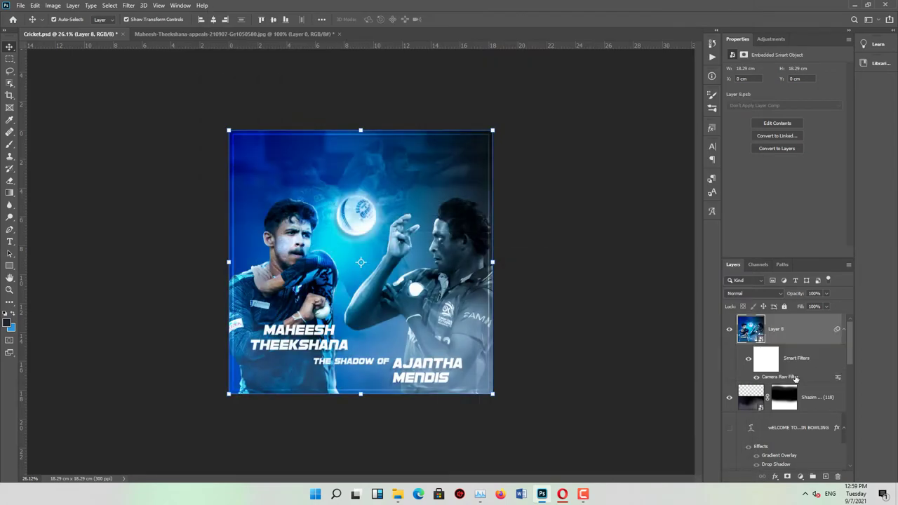
Check the layer options, then hide and reshow Group 1 to compare the background
right_click(798, 337)
key("Escape")
left_click(826, 476)
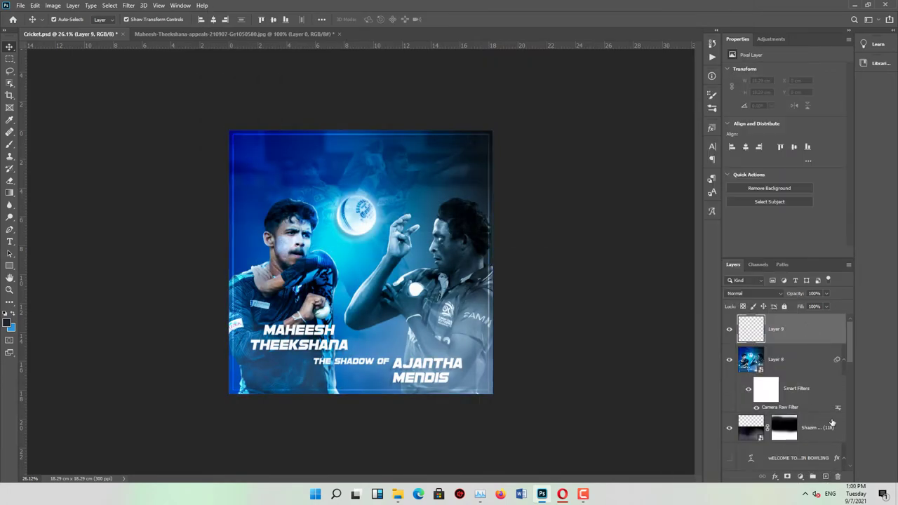
right_click(812, 367)
key("Escape")
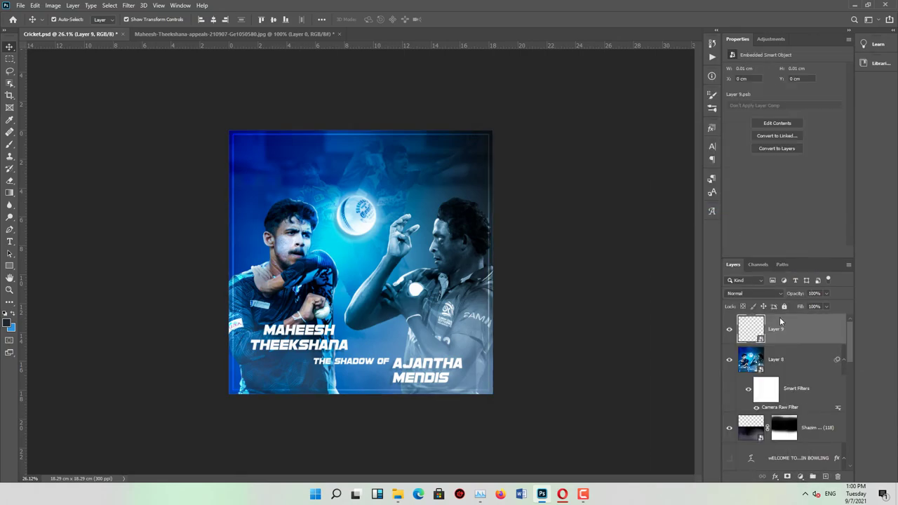
left_click(802, 361)
scroll(732, 393, "down", 2)
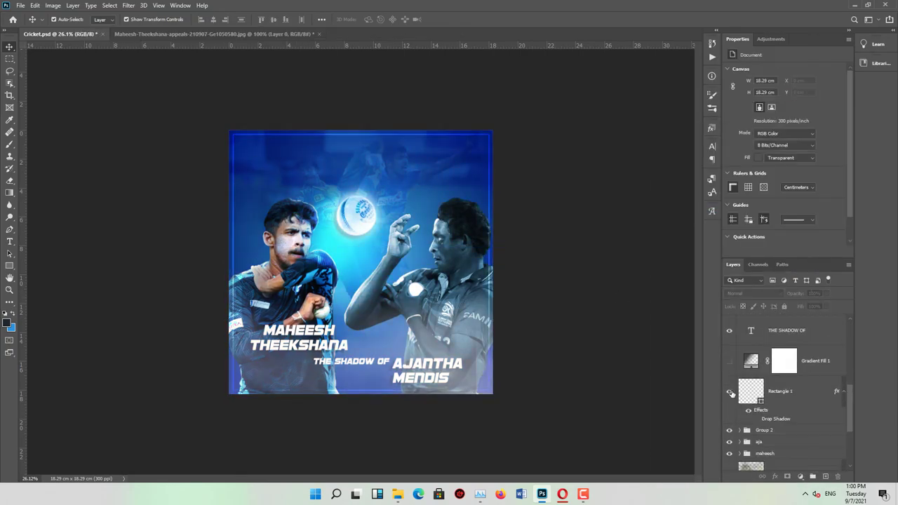
left_click(730, 415)
left_click(744, 393)
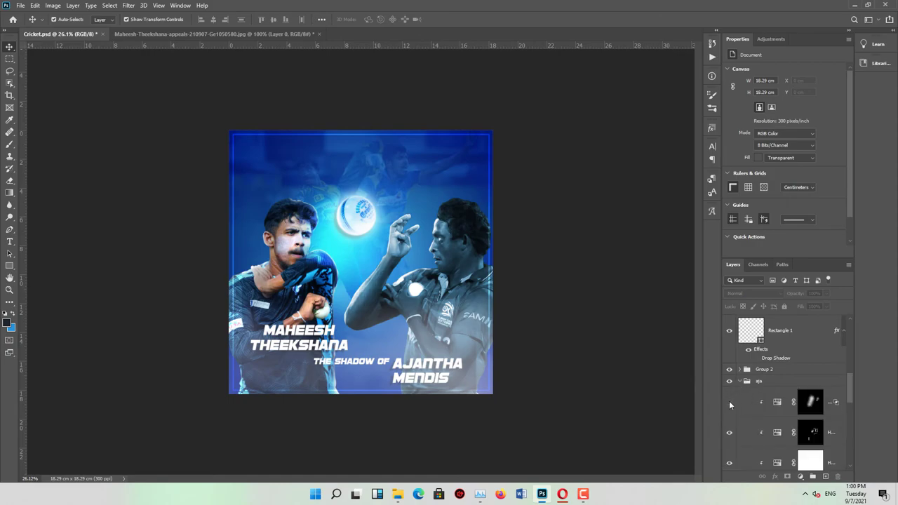
Add a layer mask to the aja group, trying a smaller brush then undoing it
left_click(759, 381)
left_click(787, 476)
key("b")
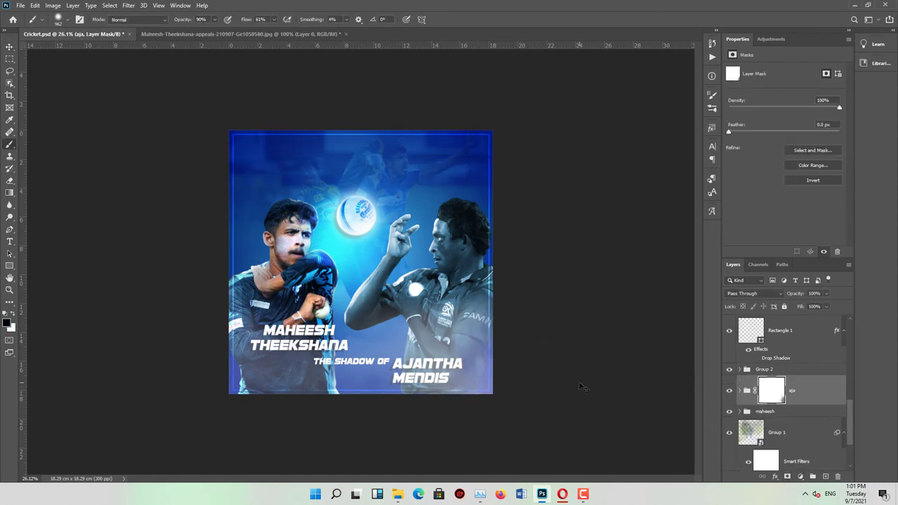
key("bracketleft")
key("bracketleft")
key("bracketleft")
key("ctrl+z")
key("ctrl+z")
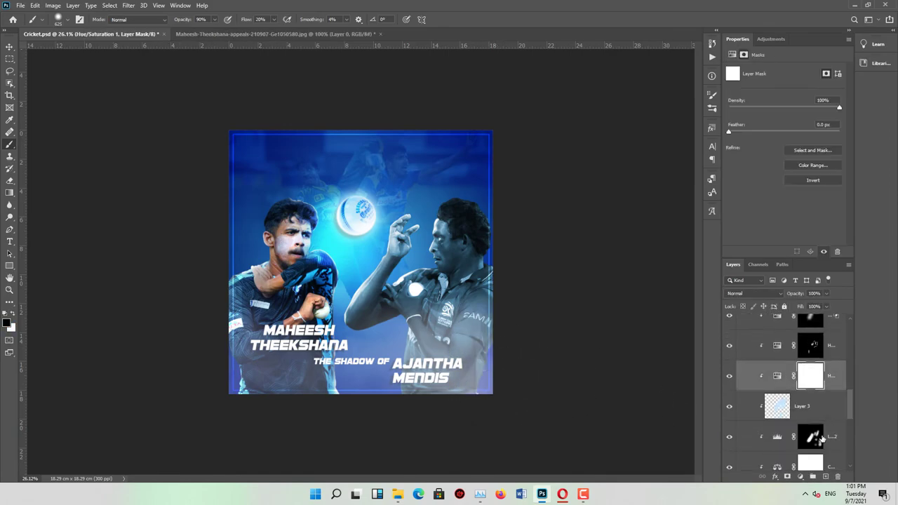
Inspect the ajantha layer mask and the Levels 1 and Levels 3 adjustment masks
scroll(823, 438, "down", 2)
left_click(832, 436)
left_click(734, 379)
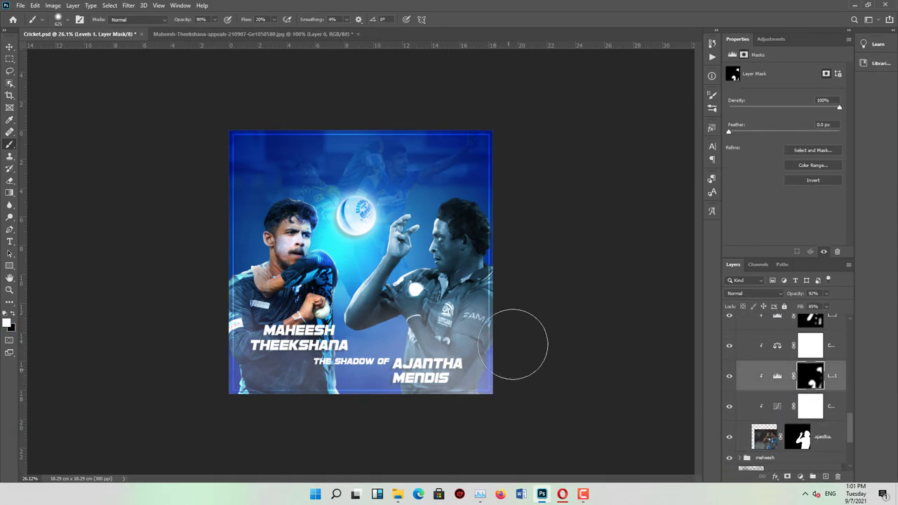
scroll(807, 393, "down", 2)
left_click(778, 387)
left_click(809, 393)
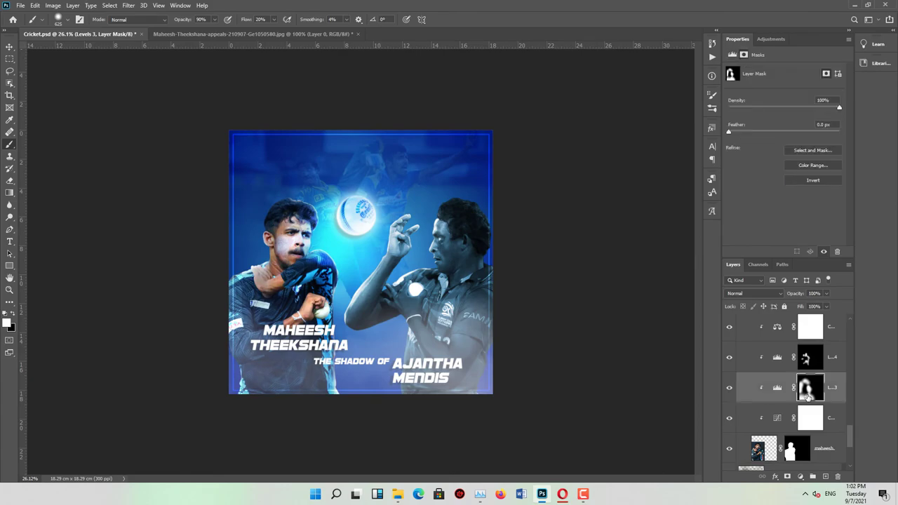
scroll(767, 432, "down", 2)
scroll(800, 449, "down", 3)
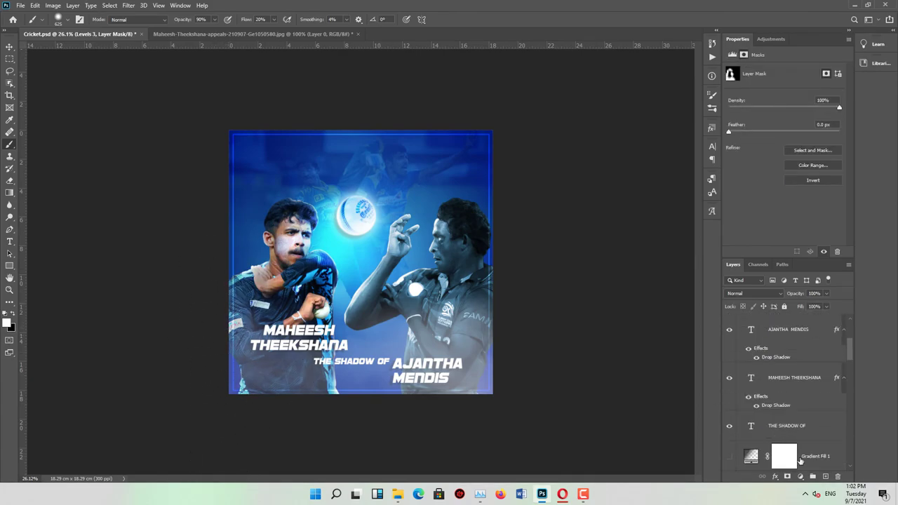
Merge all visible layers into a new merged layer, Layer 10
left_click(800, 456)
right_click(771, 456)
left_click(788, 349)
scroll(817, 443, "down", 2)
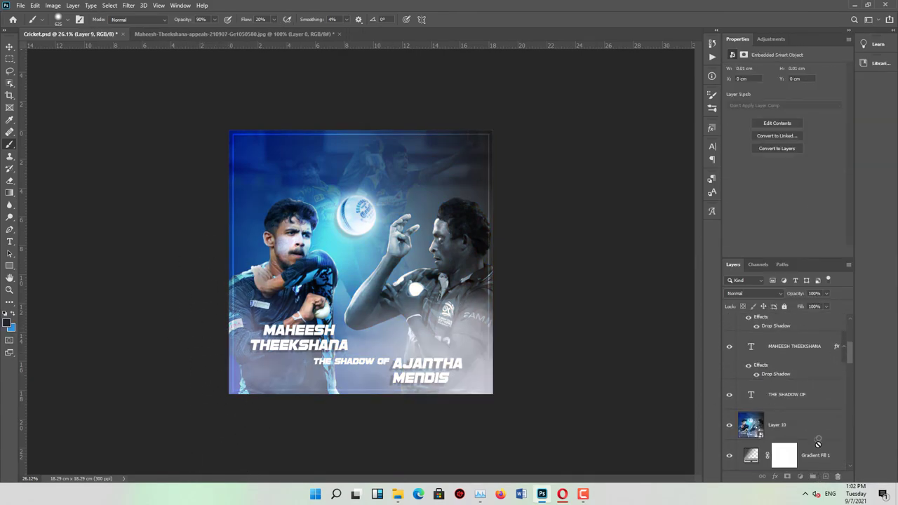
scroll(804, 432, "up", 5)
Remove the empty Layer 9 and place merged Layer 10 below THE SHADOW OF
left_click(814, 362)
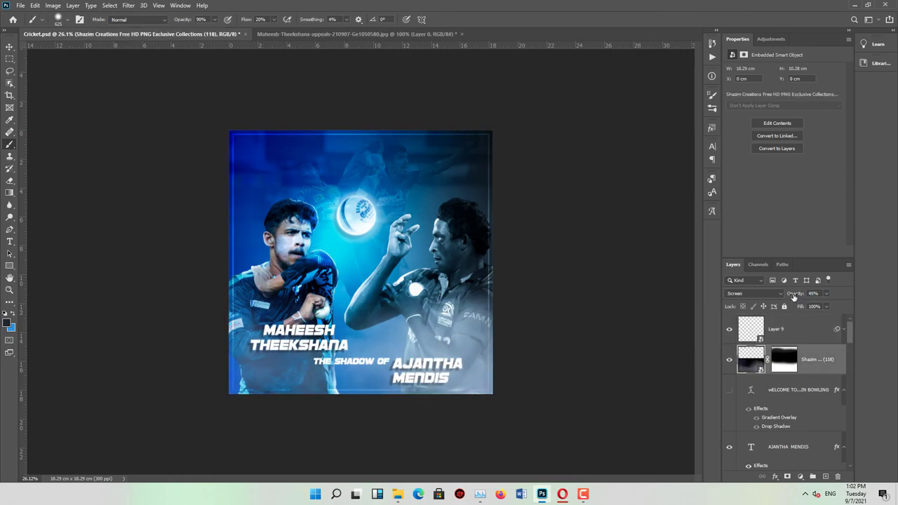
key("ctrl+z")
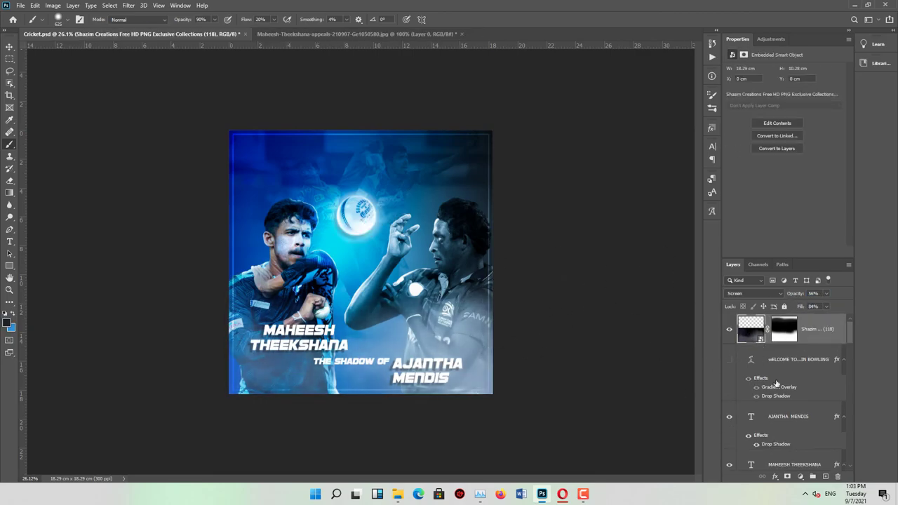
key("ctrl+z")
key("ctrl+z")
key("ctrl+z")
left_click(788, 399)
key("ctrl+z")
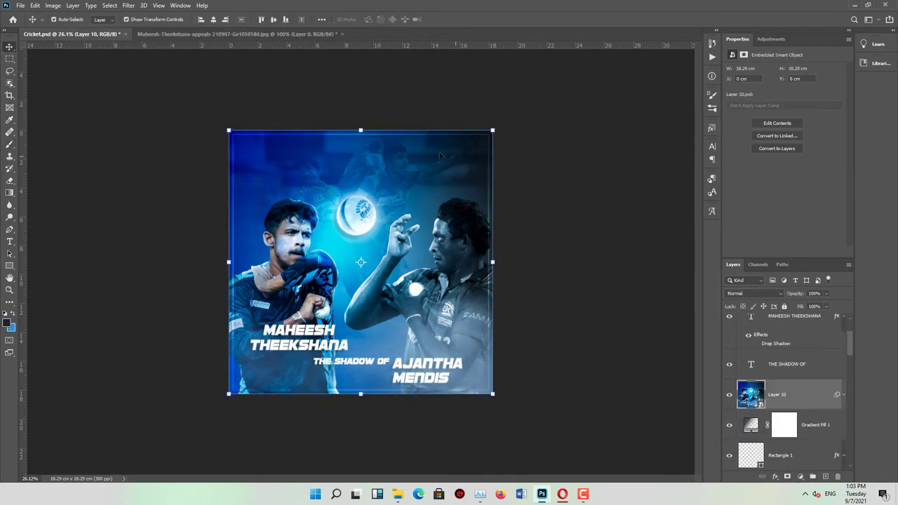